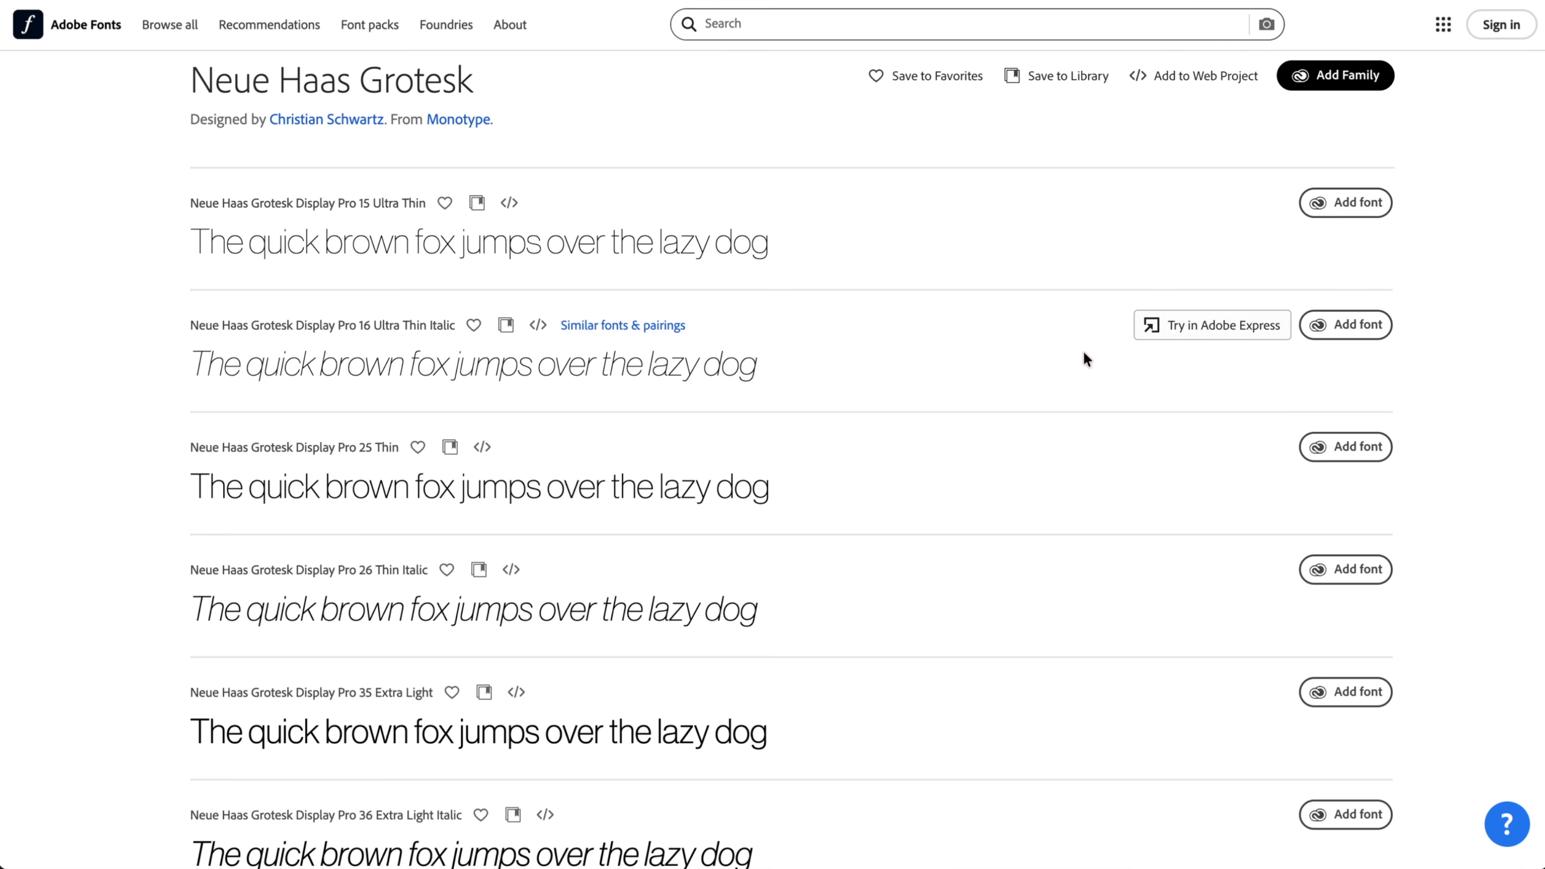
Examine the Display Pro and Text Pro weights and italics in the Neue Haas Grotesk family.
scroll(891, 655, down, 10)
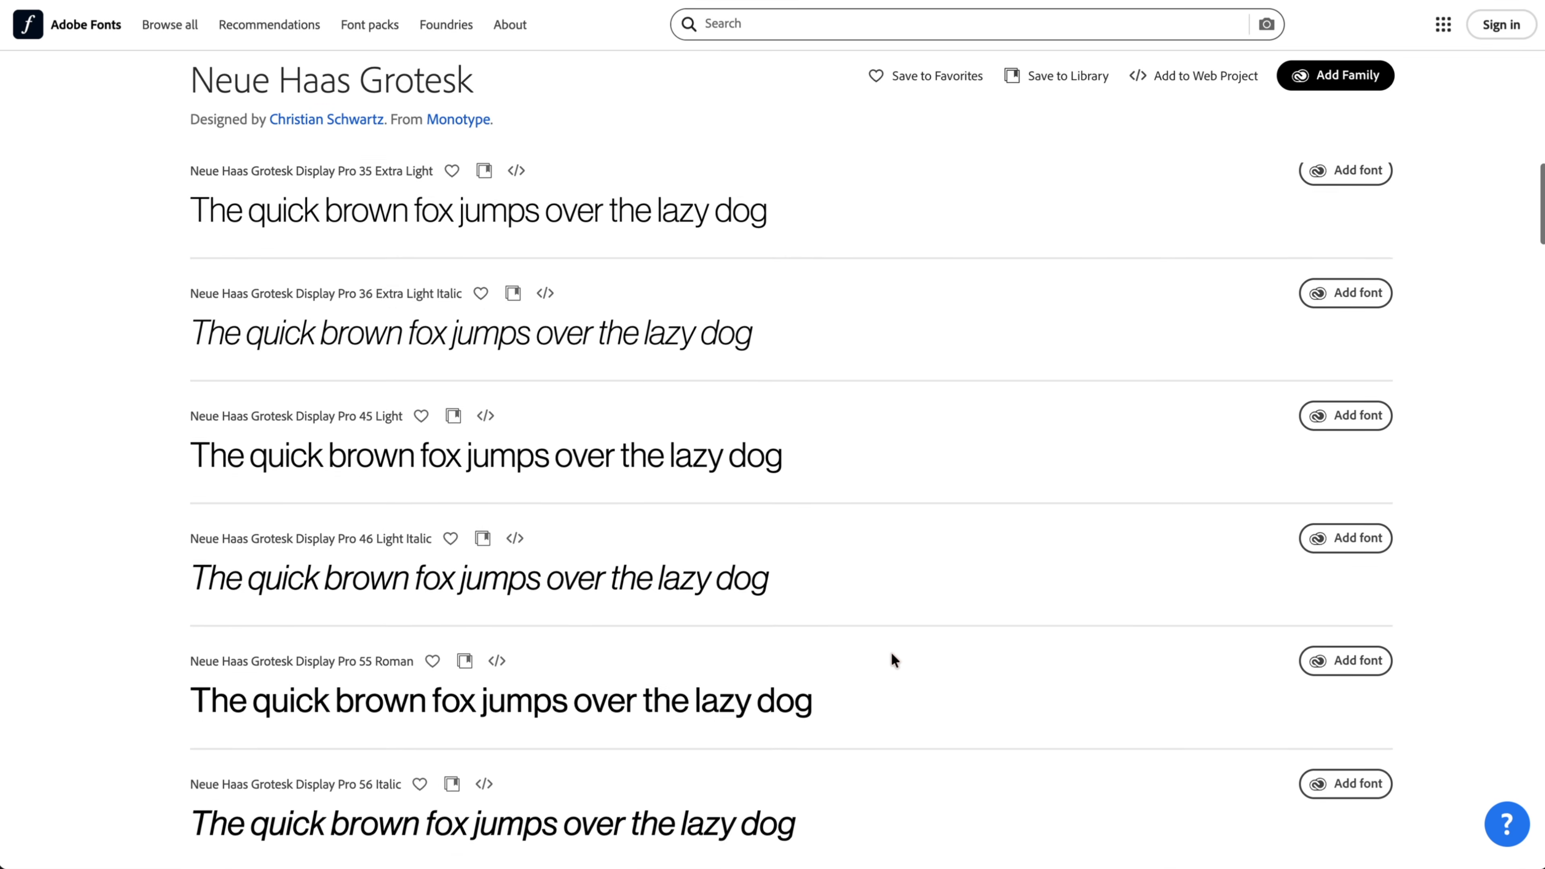
scroll(892, 654, down, 8)
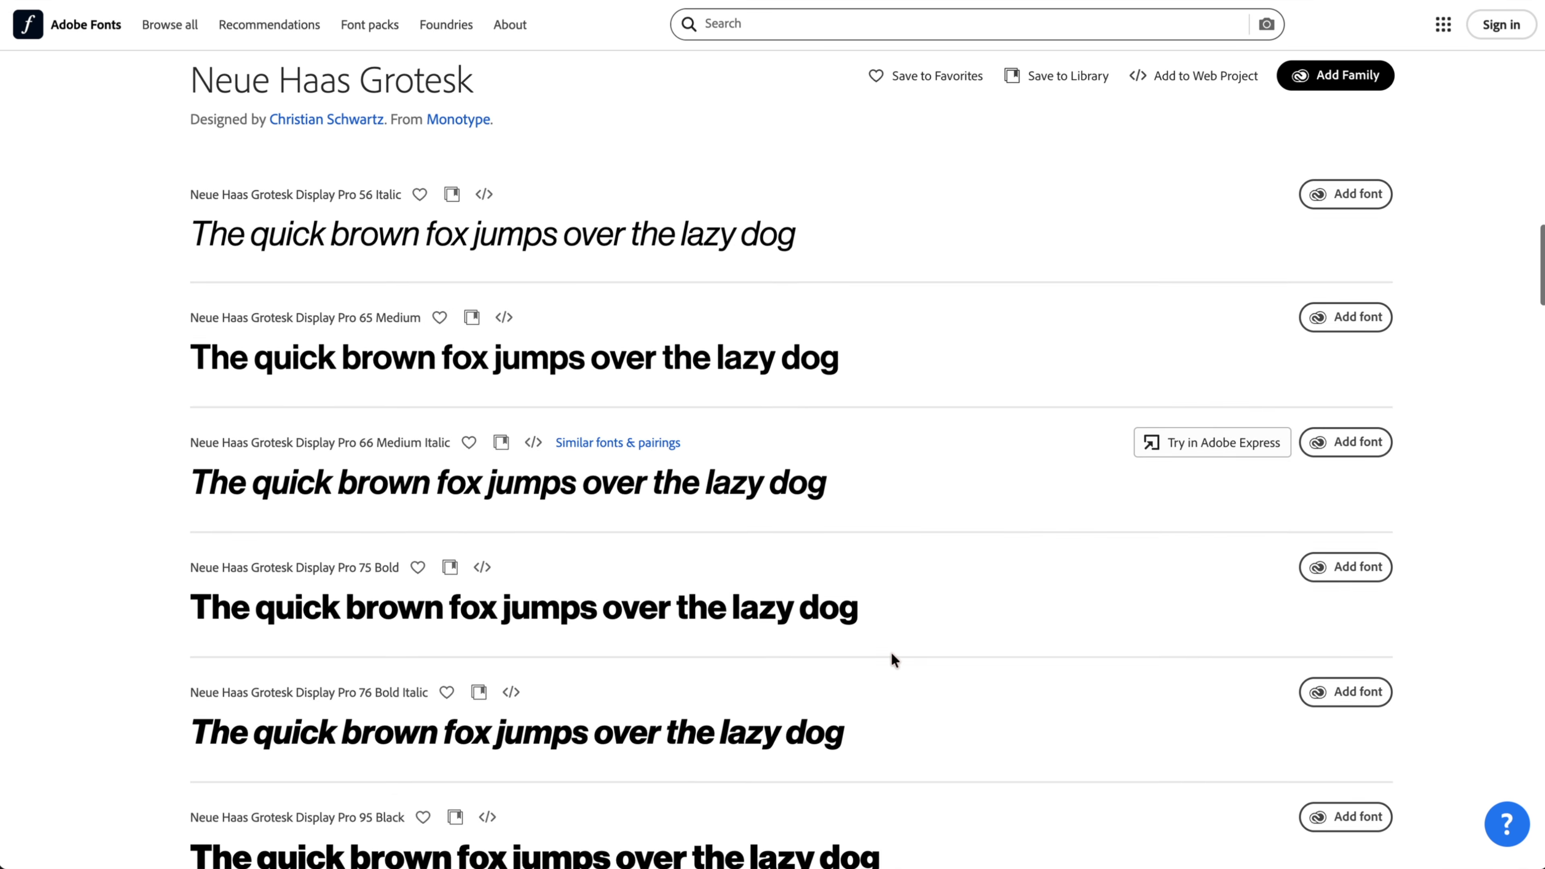
scroll(891, 652, down, 3)
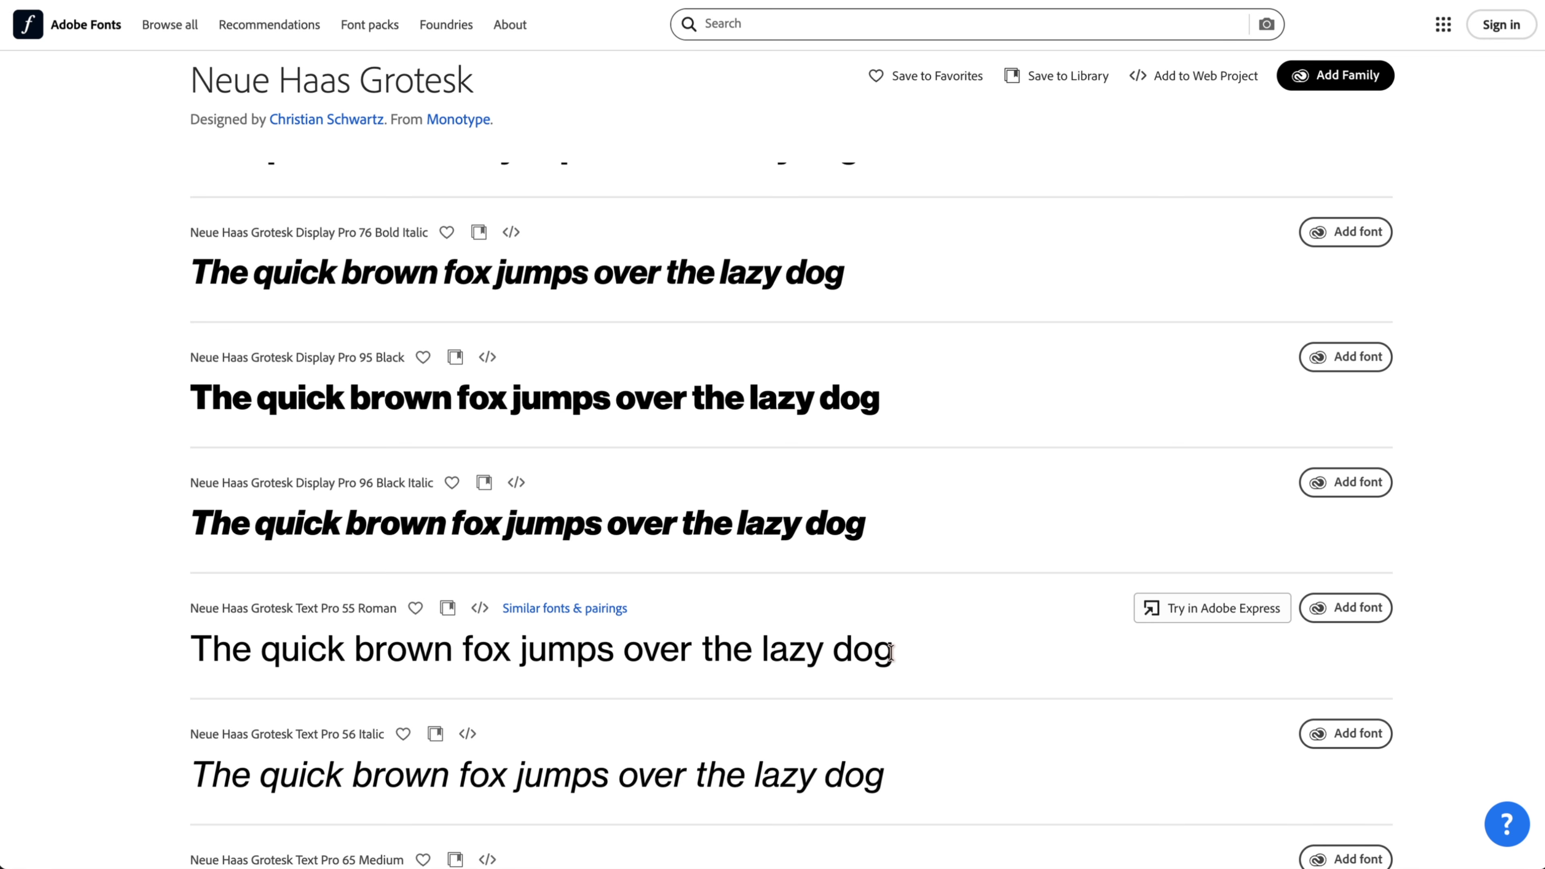
scroll(890, 652, down, 5)
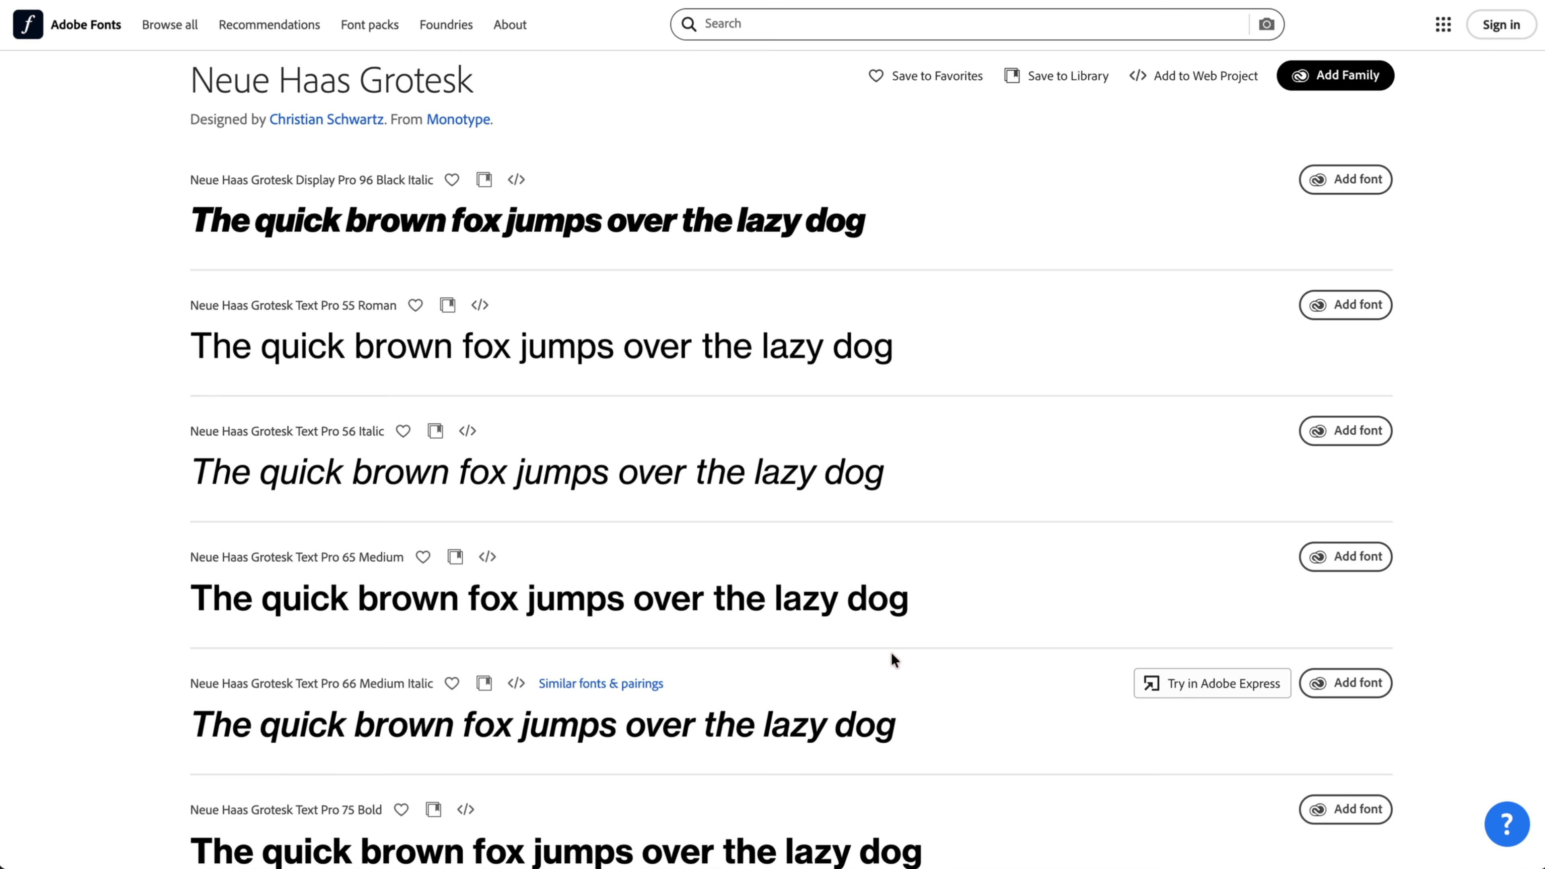
scroll(892, 656, down, 5)
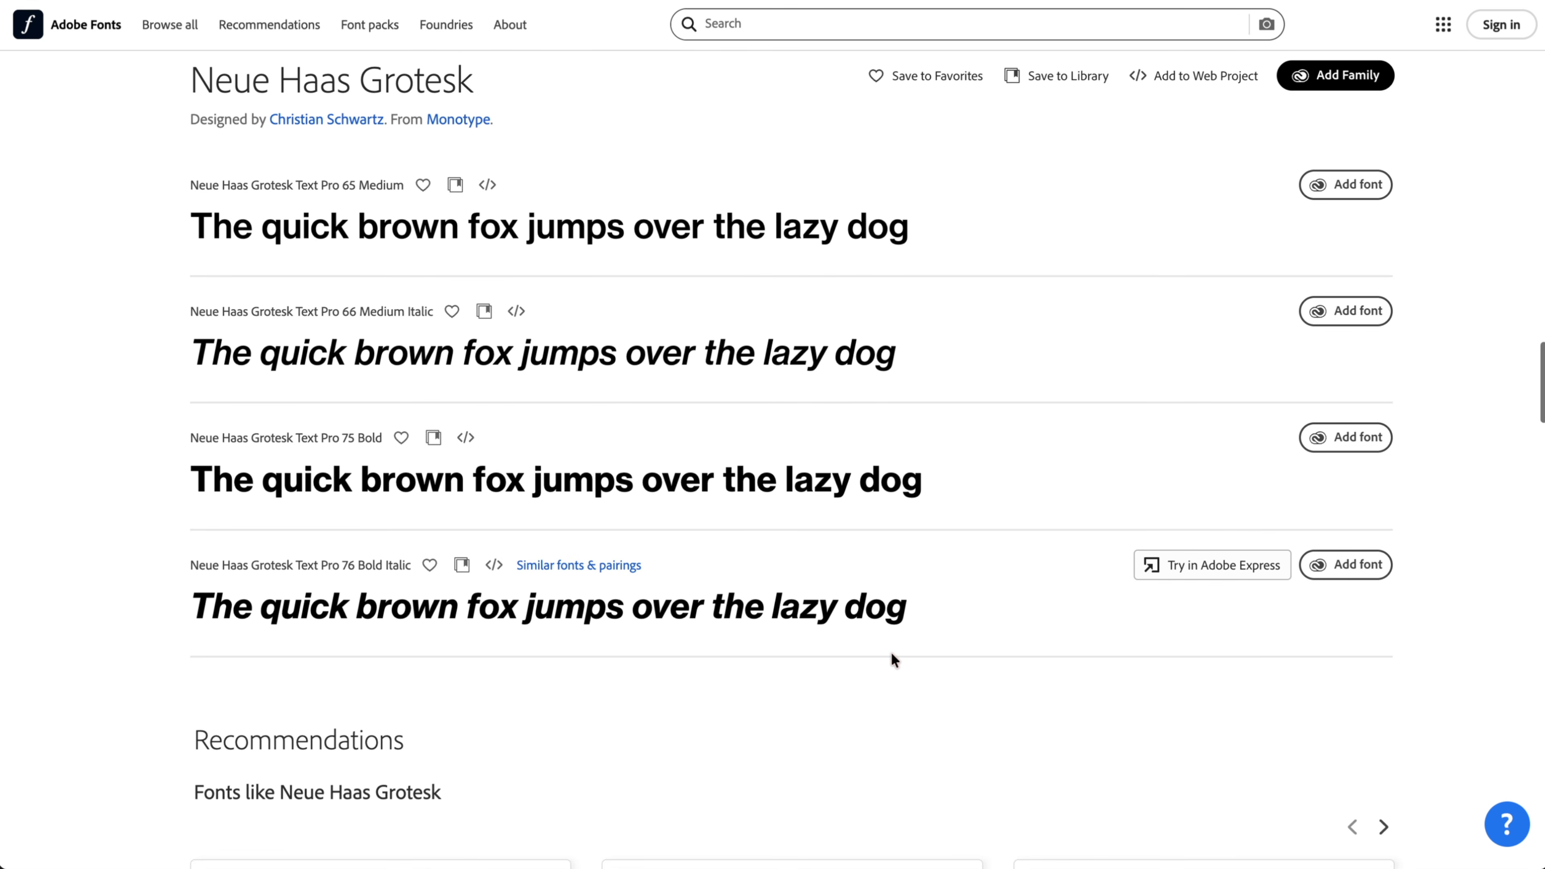
scroll(890, 653, up, 8)
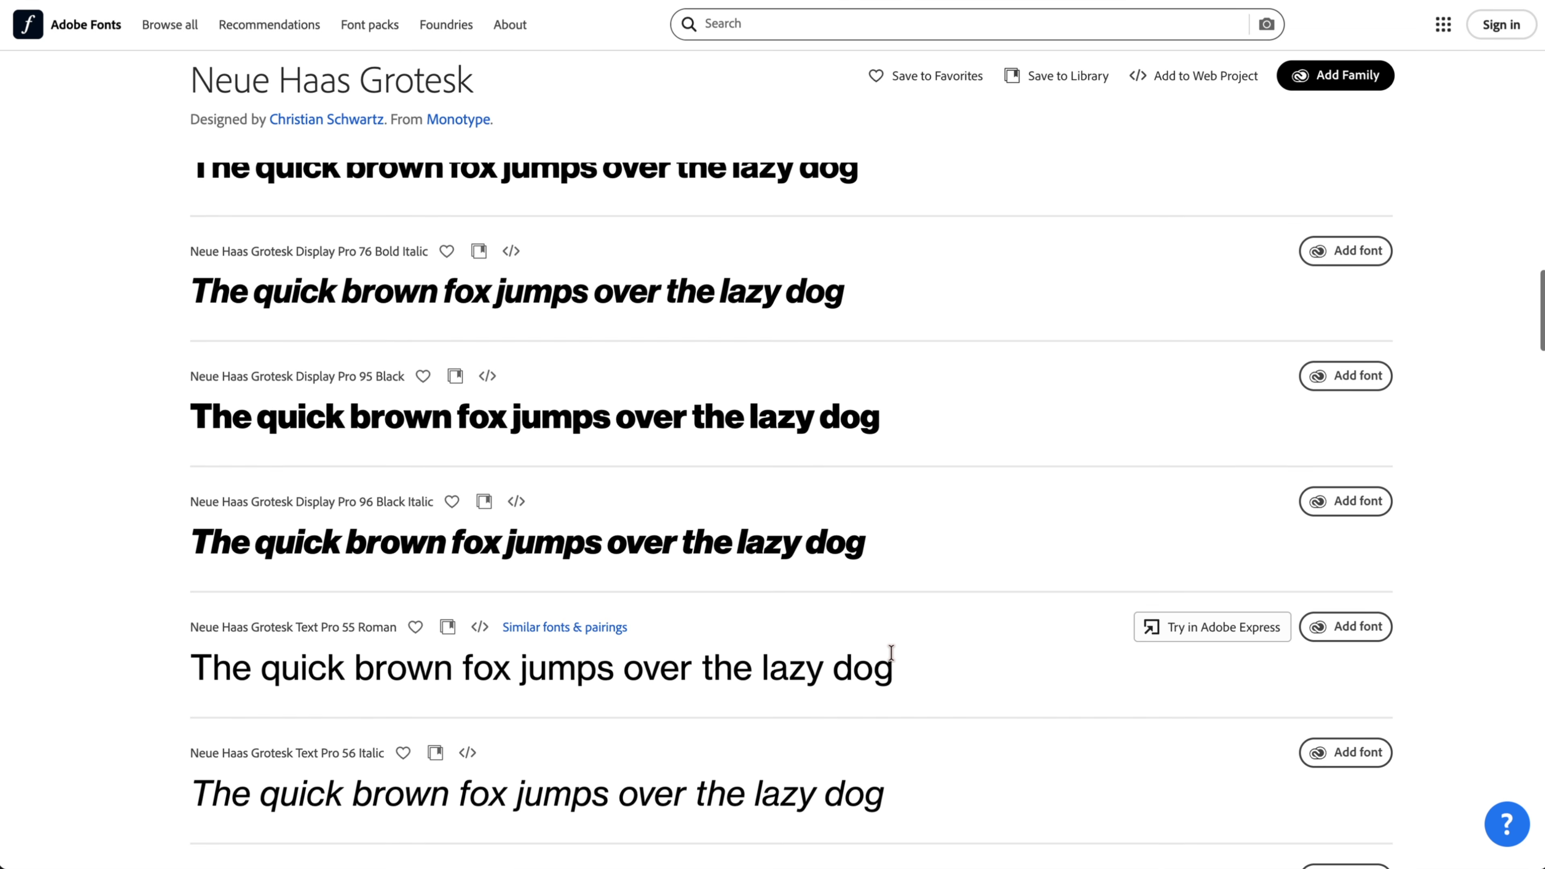
scroll(891, 653, up, 3)
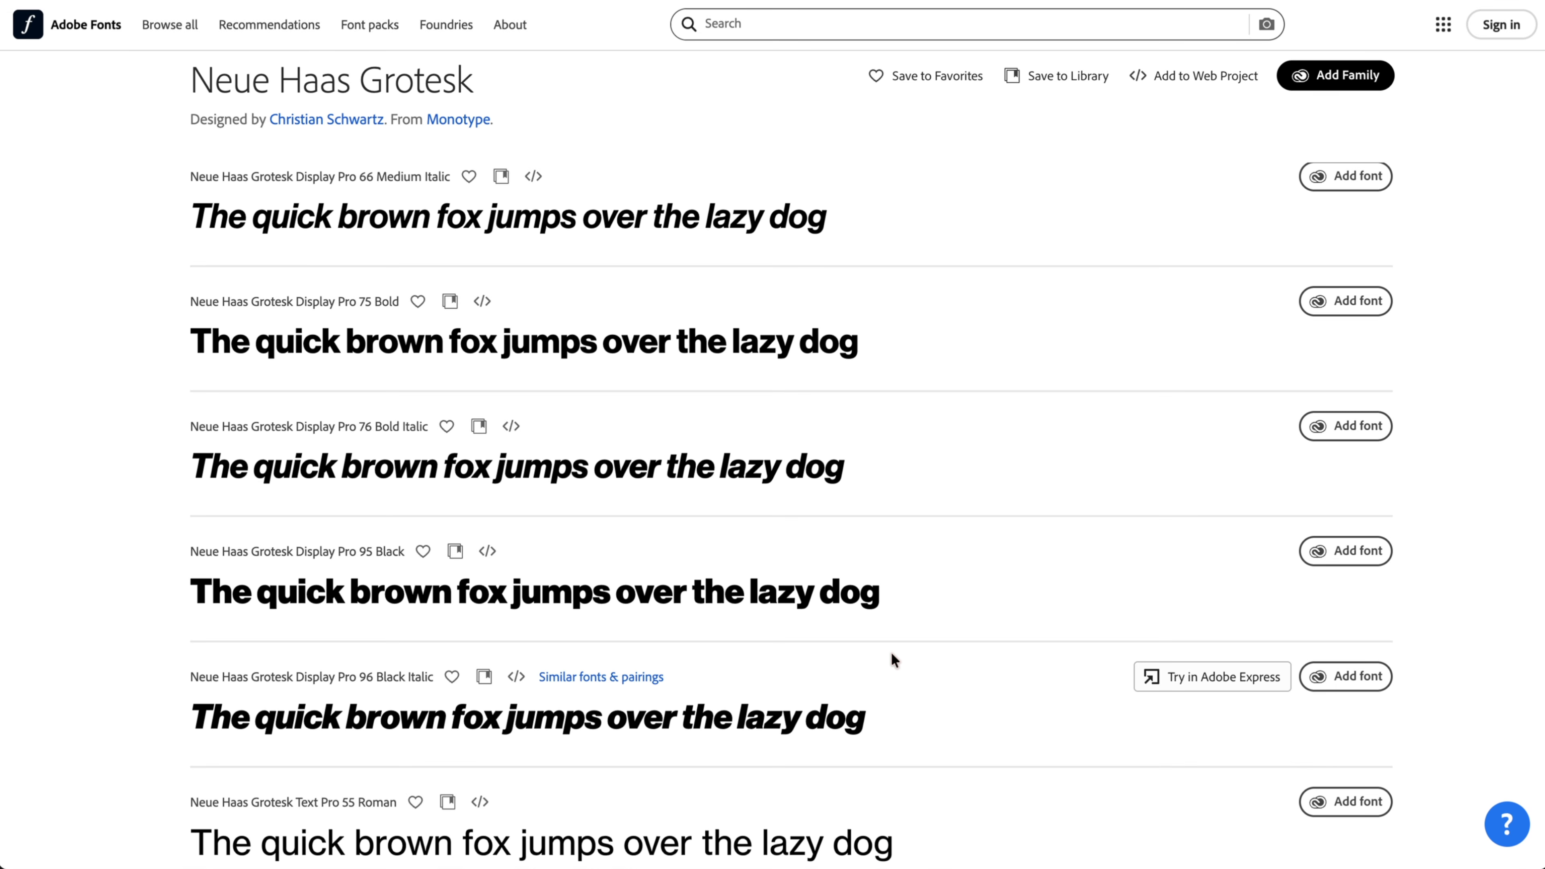
scroll(891, 652, up, 2)
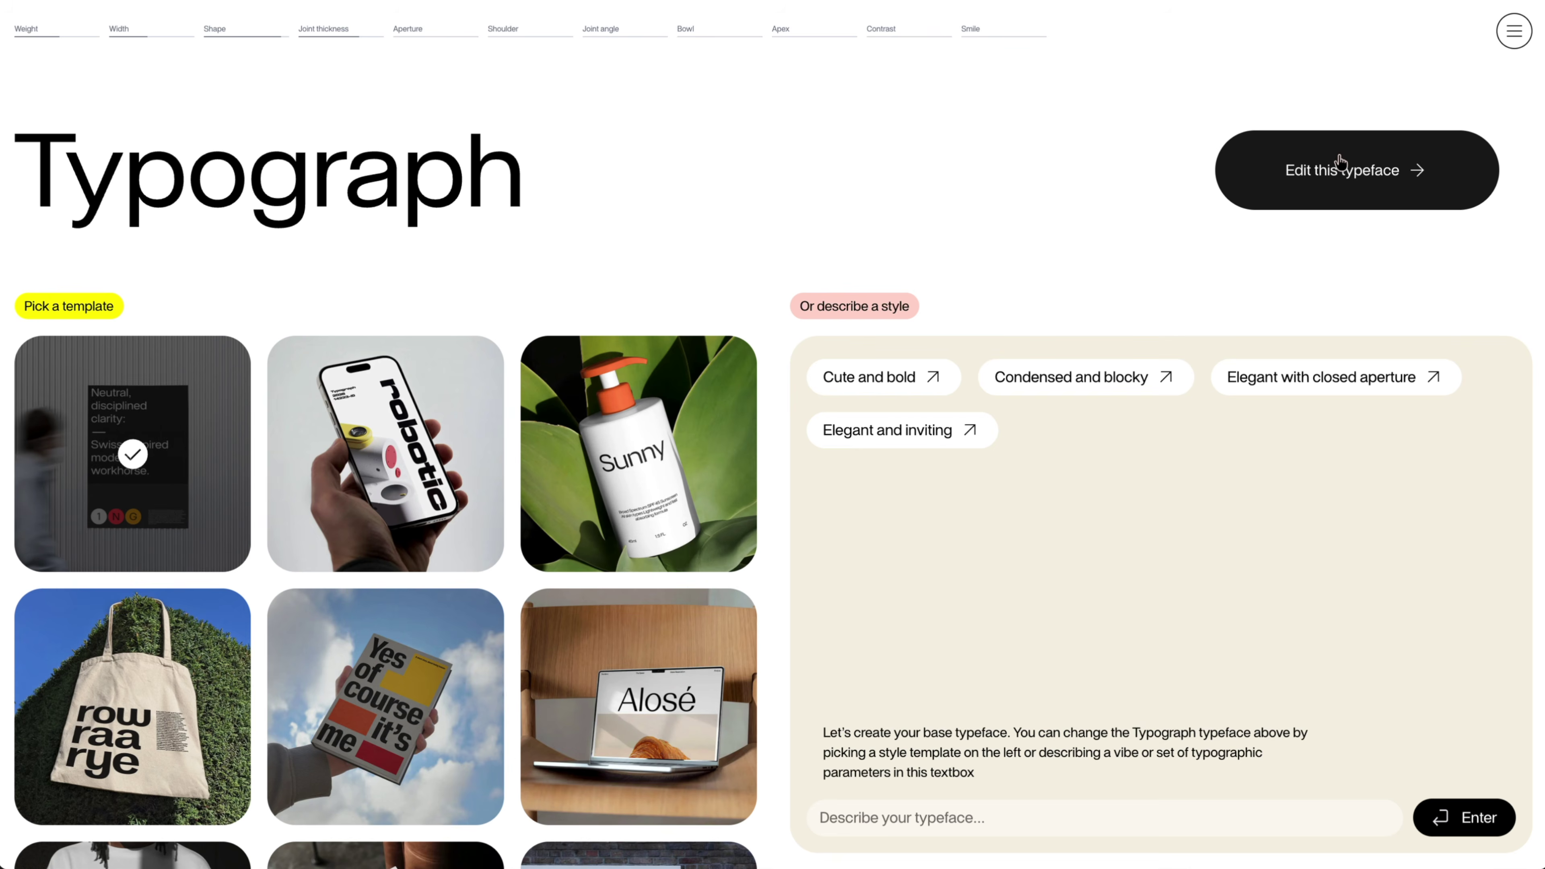
Open the Typograph base typeface for editing and set Weight to 53%, Width to 46%, Shape to 100% and Joint thickness to 50%.
click(1344, 171)
mouse_move(1202, 277)
mouse_down()
mouse_move(1272, 284)
mouse_move(1204, 292)
mouse_up()
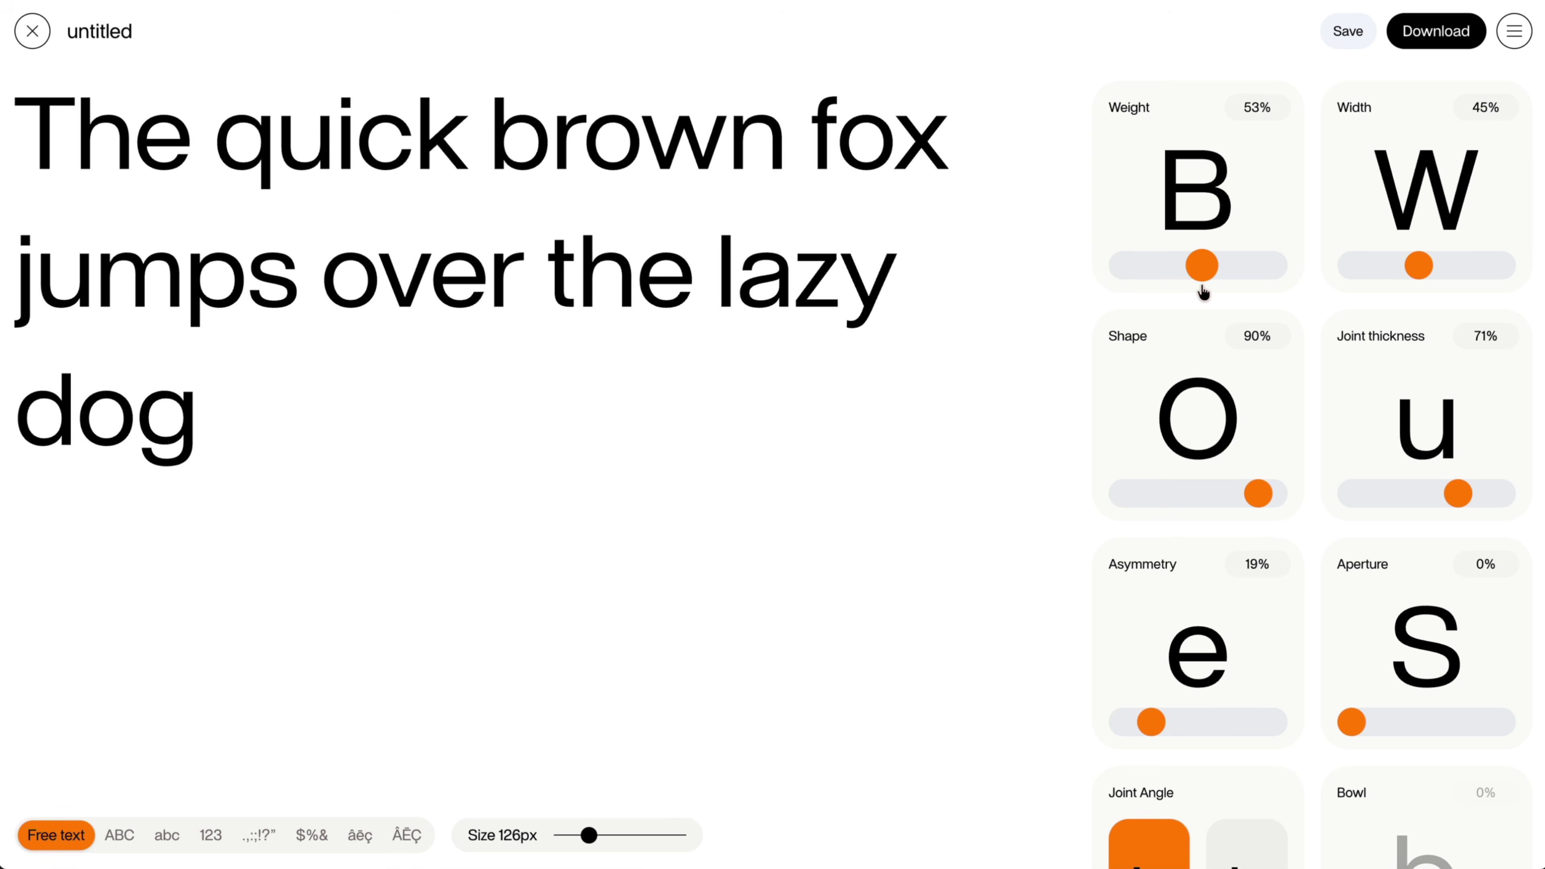
mouse_move(1418, 263)
mouse_down()
mouse_move(1452, 266)
mouse_move(1420, 276)
mouse_move(1528, 266)
mouse_move(1424, 281)
mouse_up()
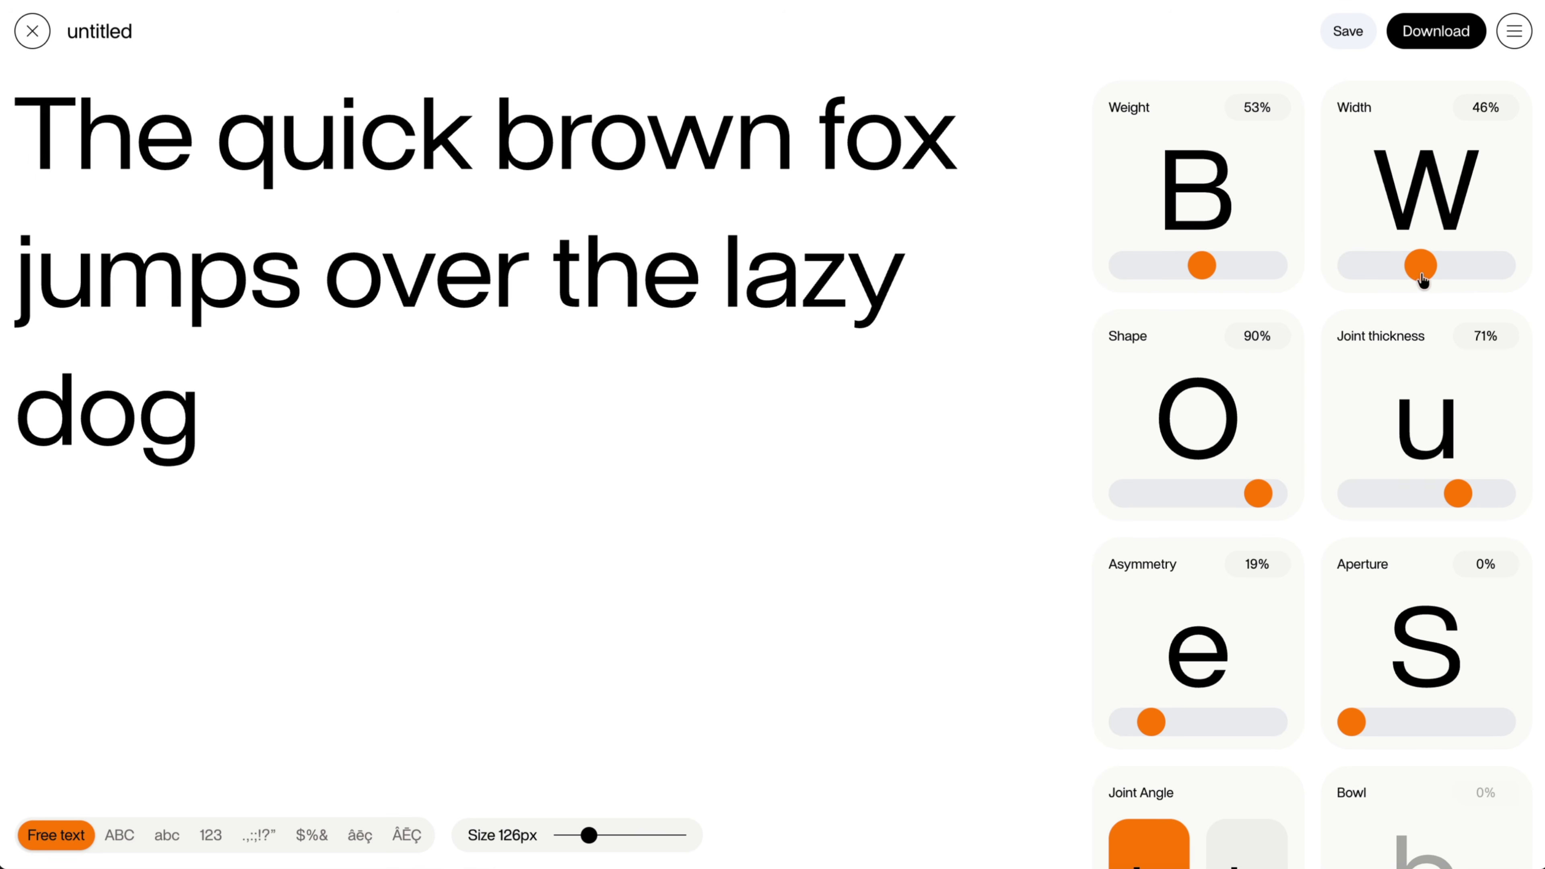
drag(1260, 498, 1200, 481)
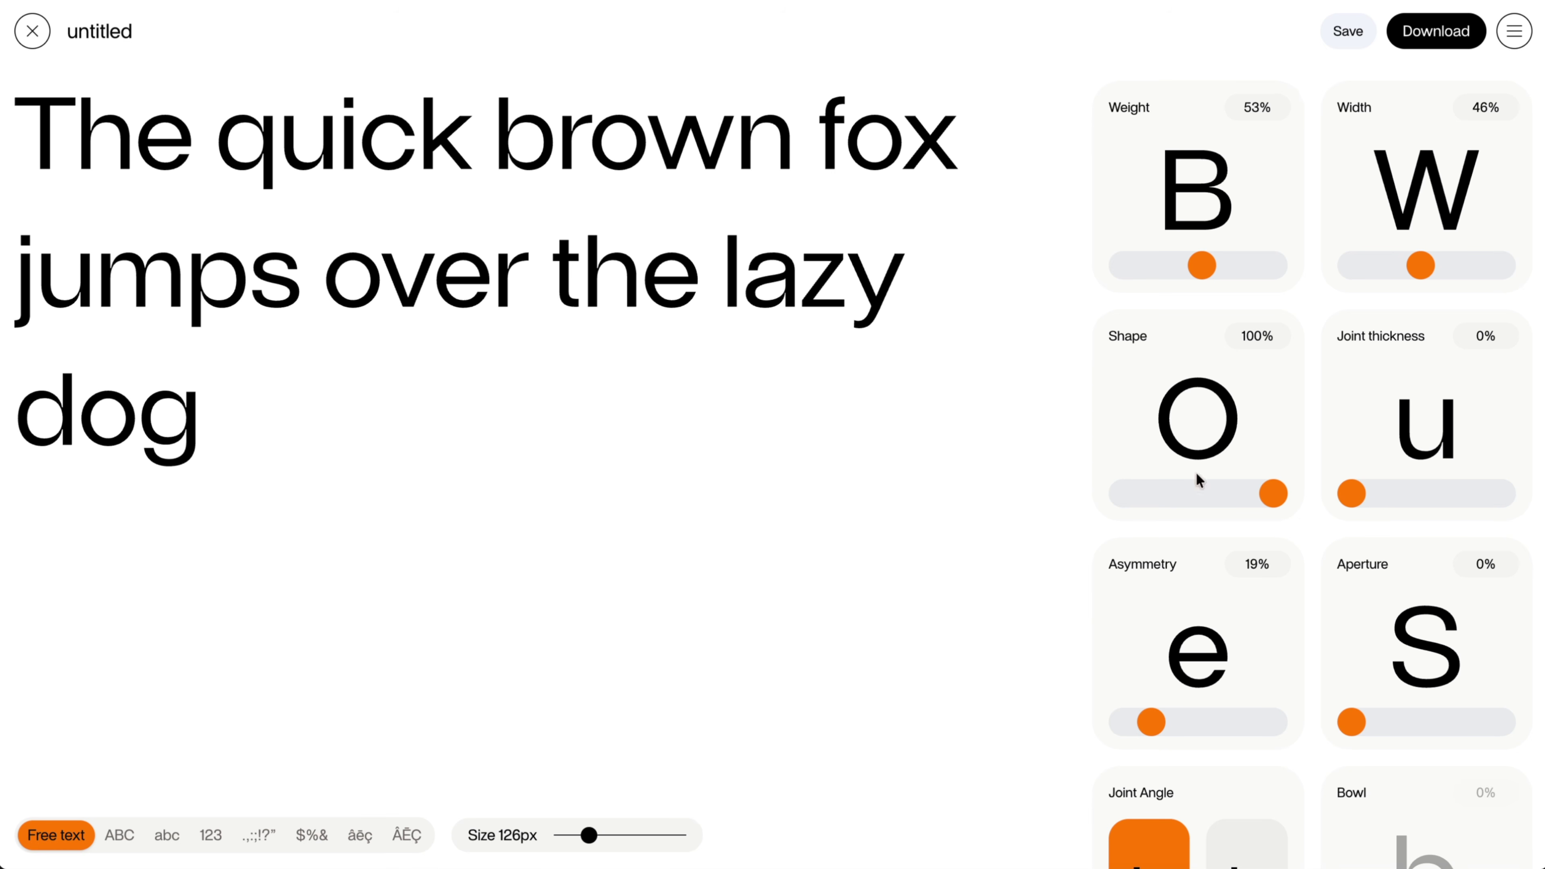
drag(1397, 490, 1427, 494)
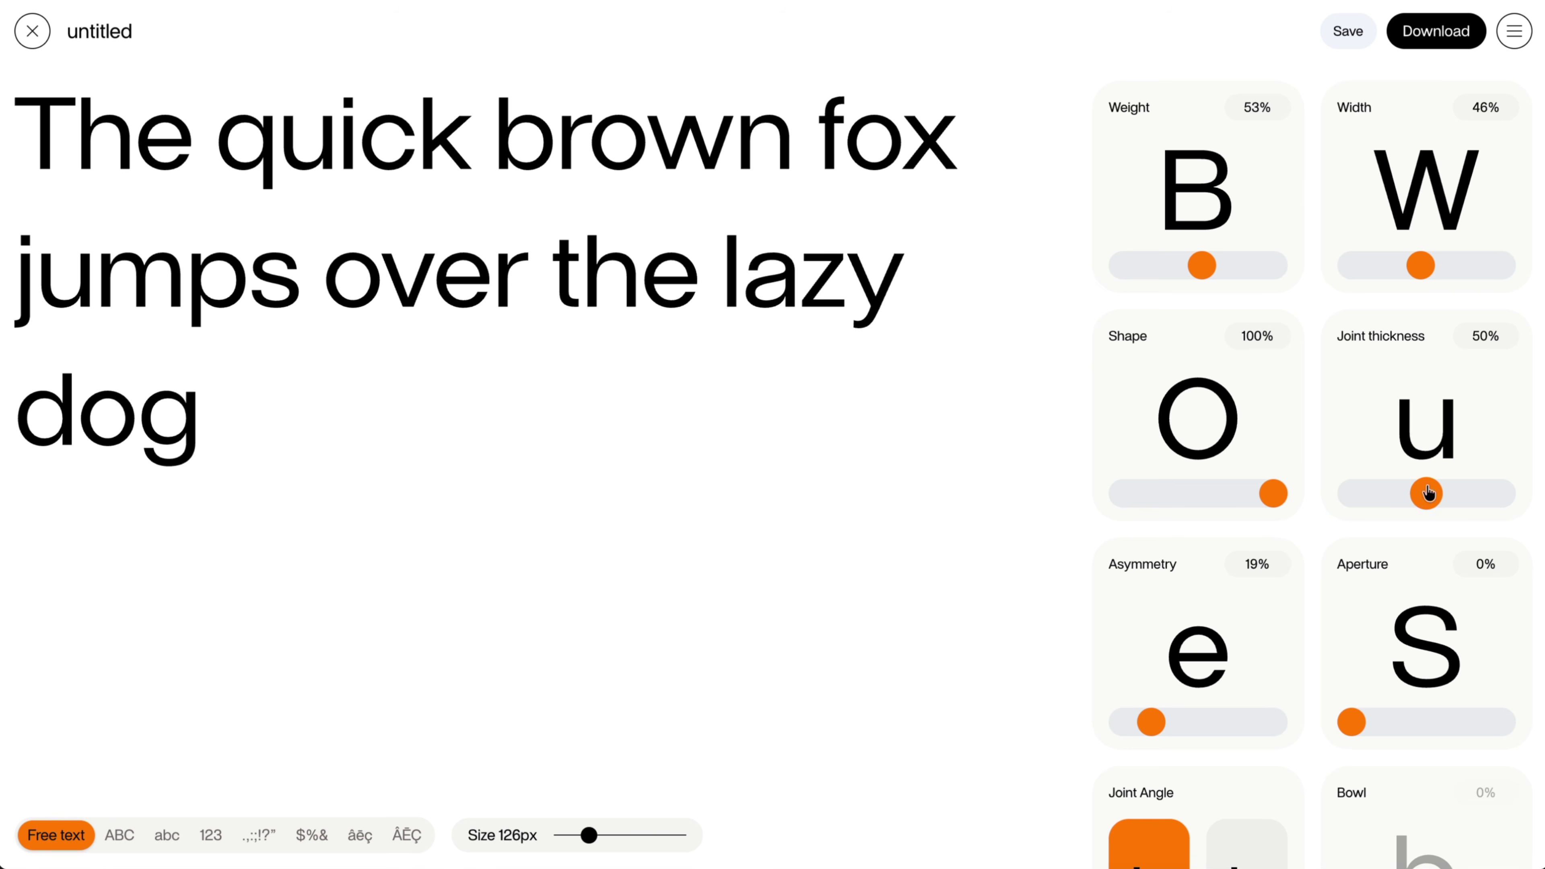
Increase the Weight to 69% and enlarge the preview text to 173px.
click(1227, 265)
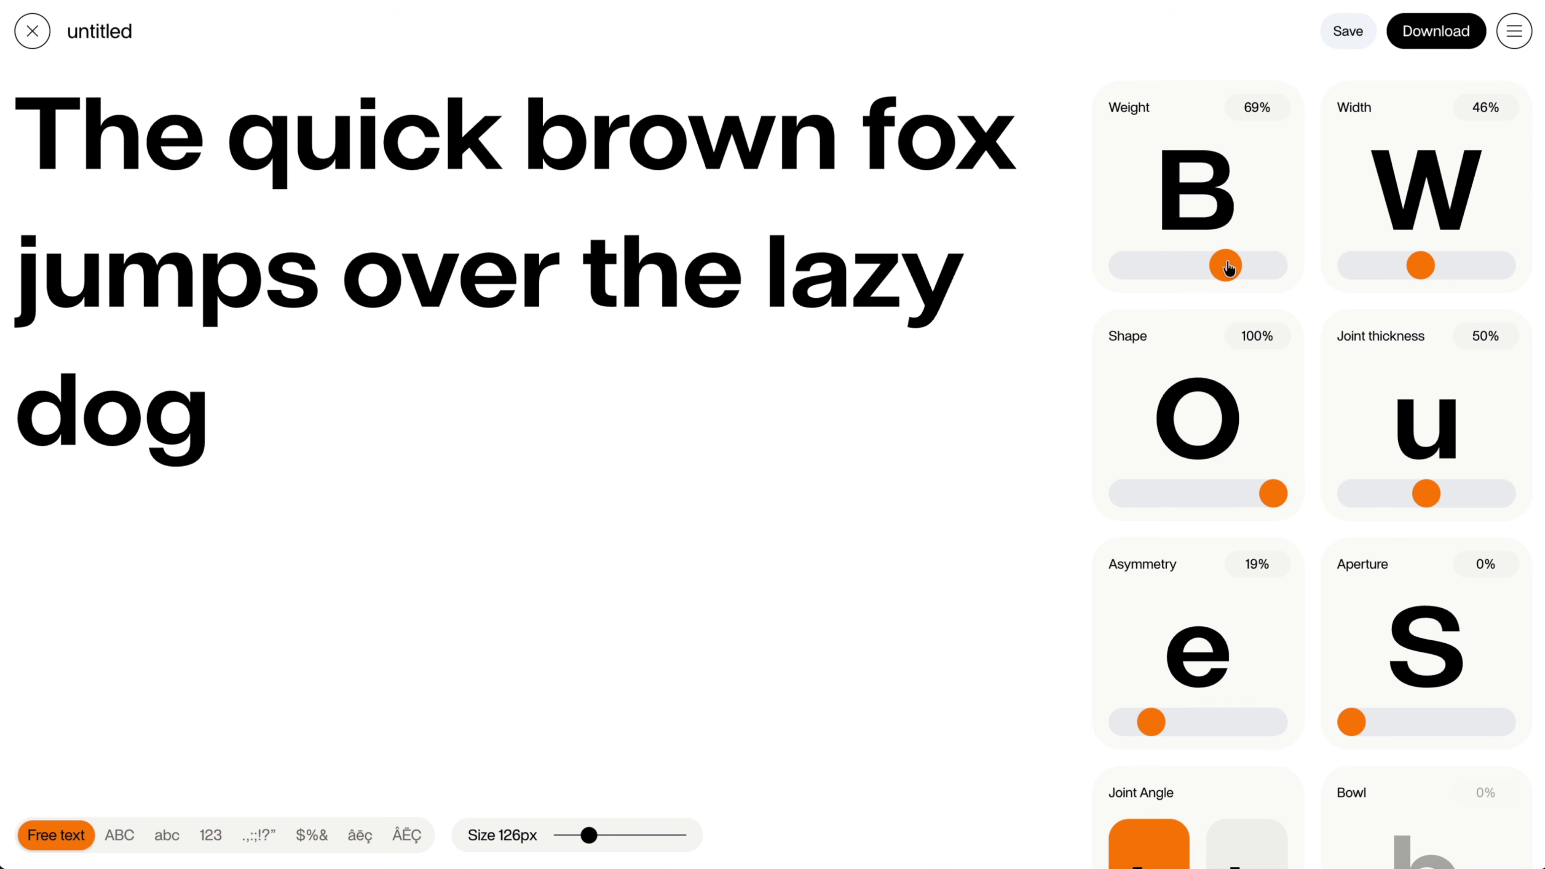
click(611, 837)
drag(611, 837, 600, 836)
Set the Asymmetry to 41% and the Aperture to 40%.
scroll(1298, 666, down, 2)
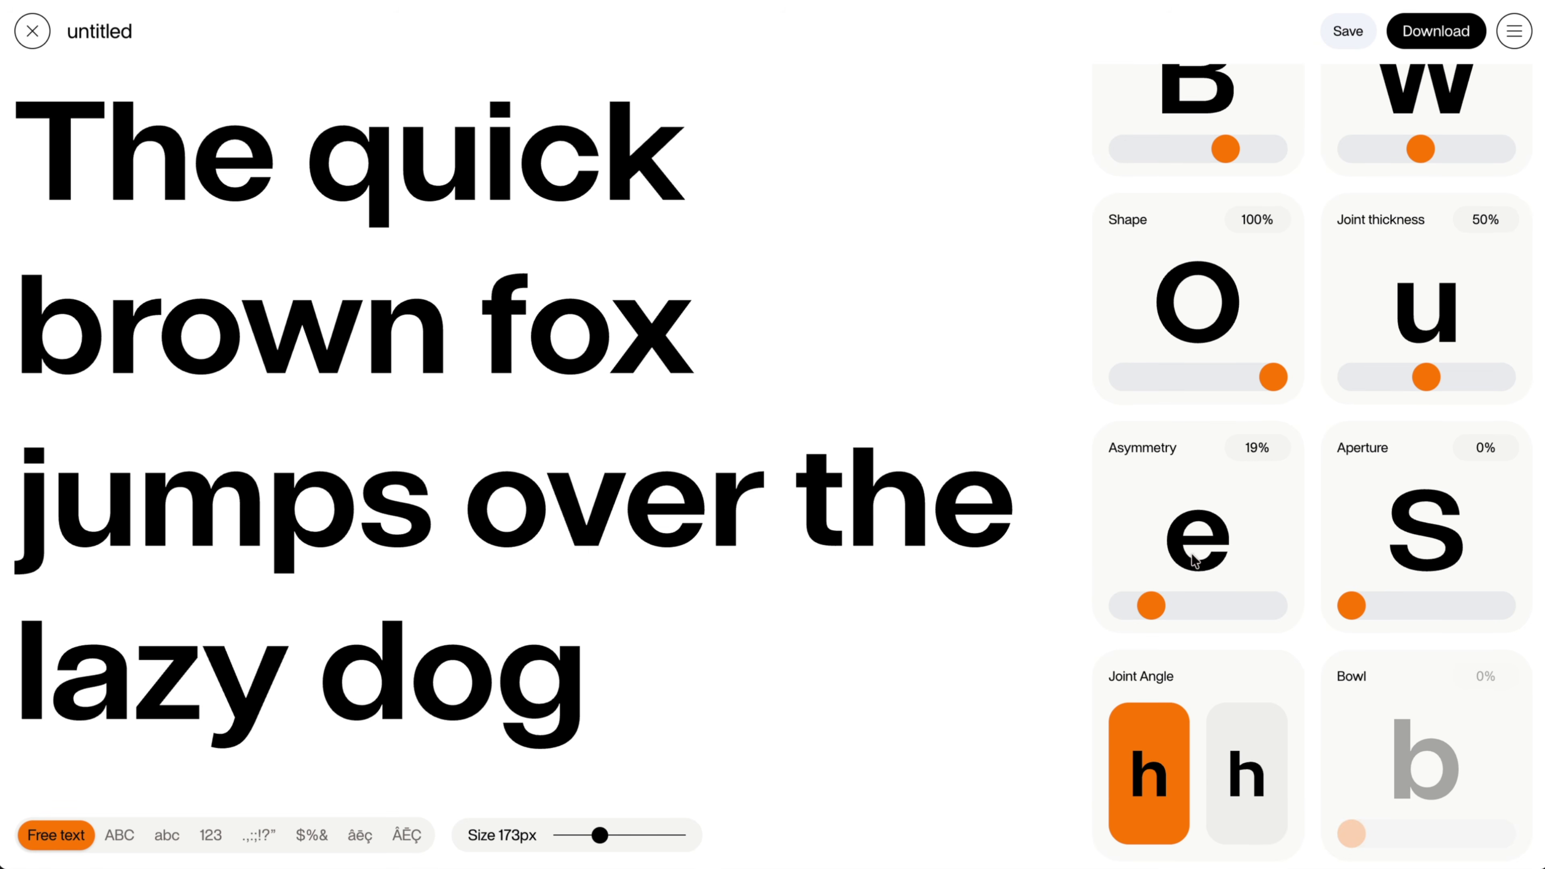
drag(1151, 608, 1049, 613)
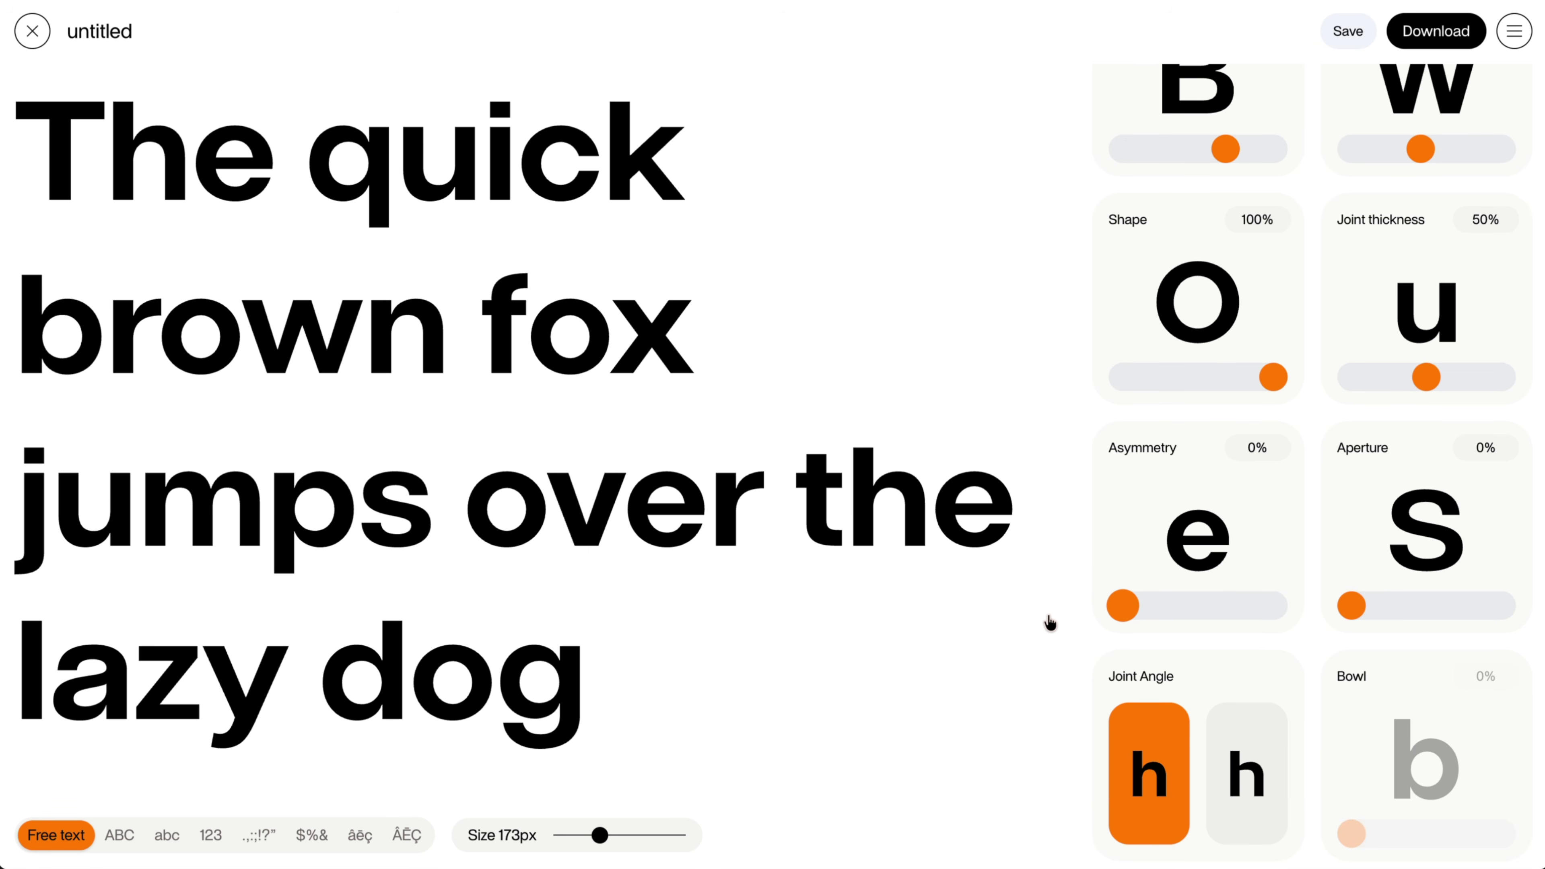
drag(1148, 607, 1183, 645)
drag(1347, 611, 1418, 608)
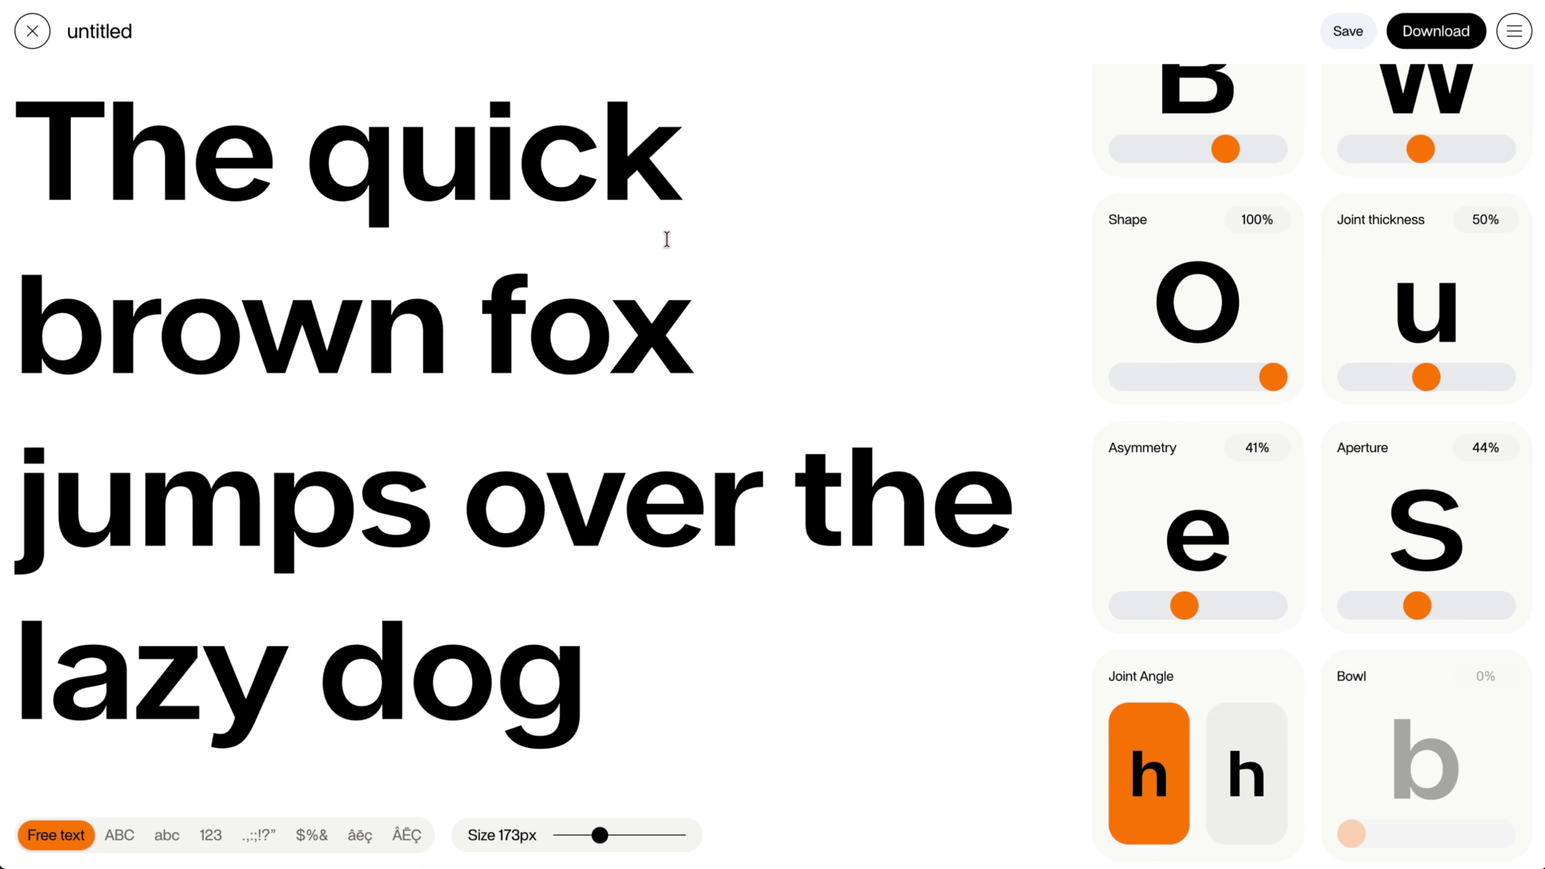
mouse_move(1425, 608)
mouse_down()
mouse_move(1500, 607)
mouse_move(1410, 616)
mouse_up()
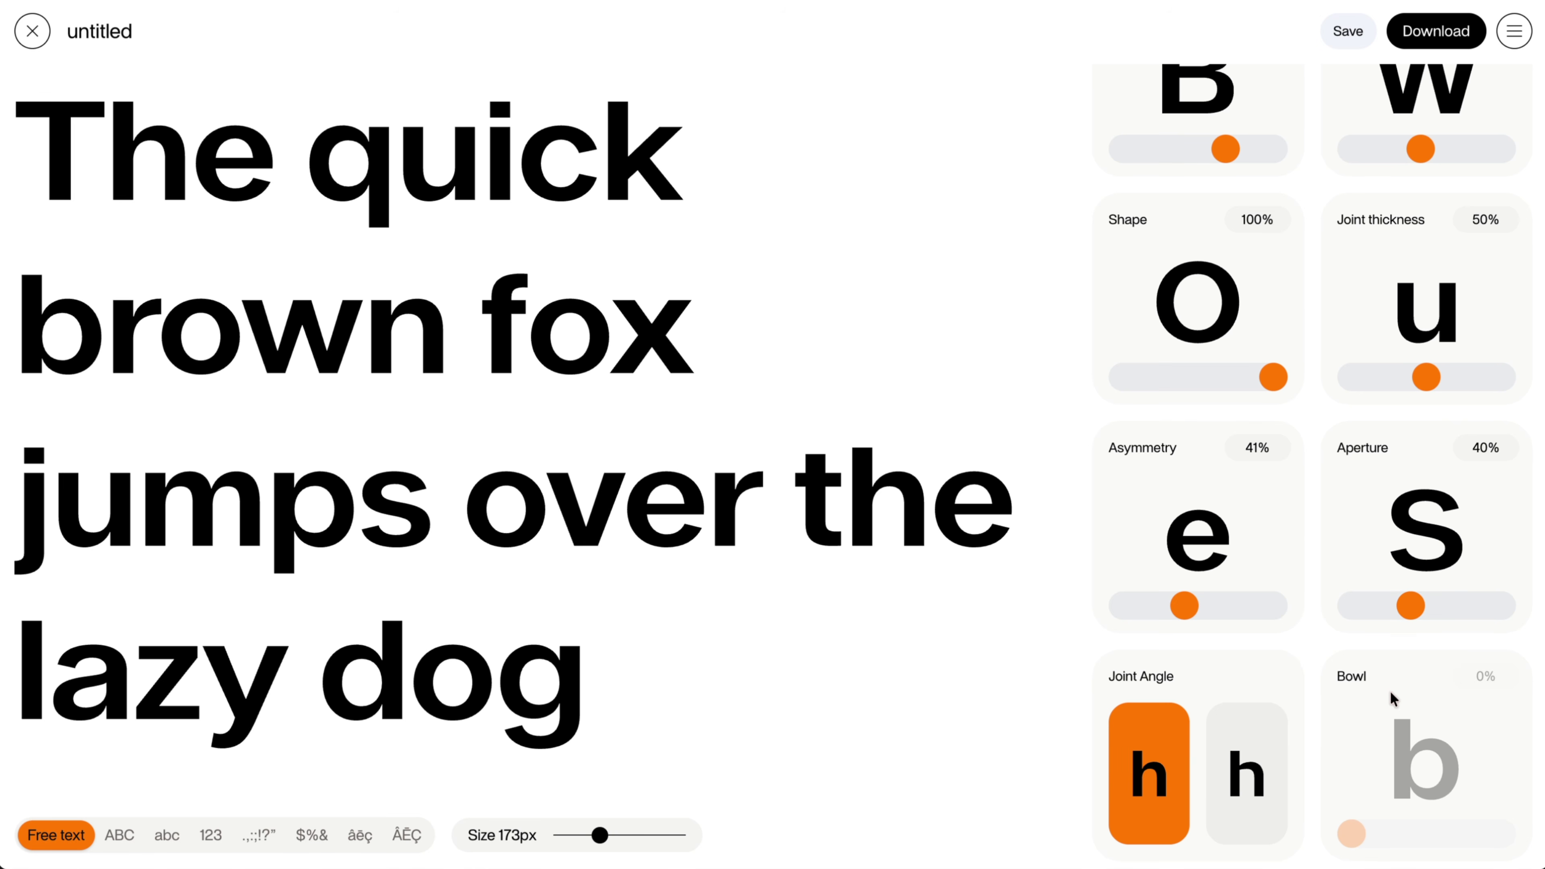
Try the second Joint Angle style with the Bowl adjustment and go back to the first Joint Angle style.
scroll(1392, 699, down, 2)
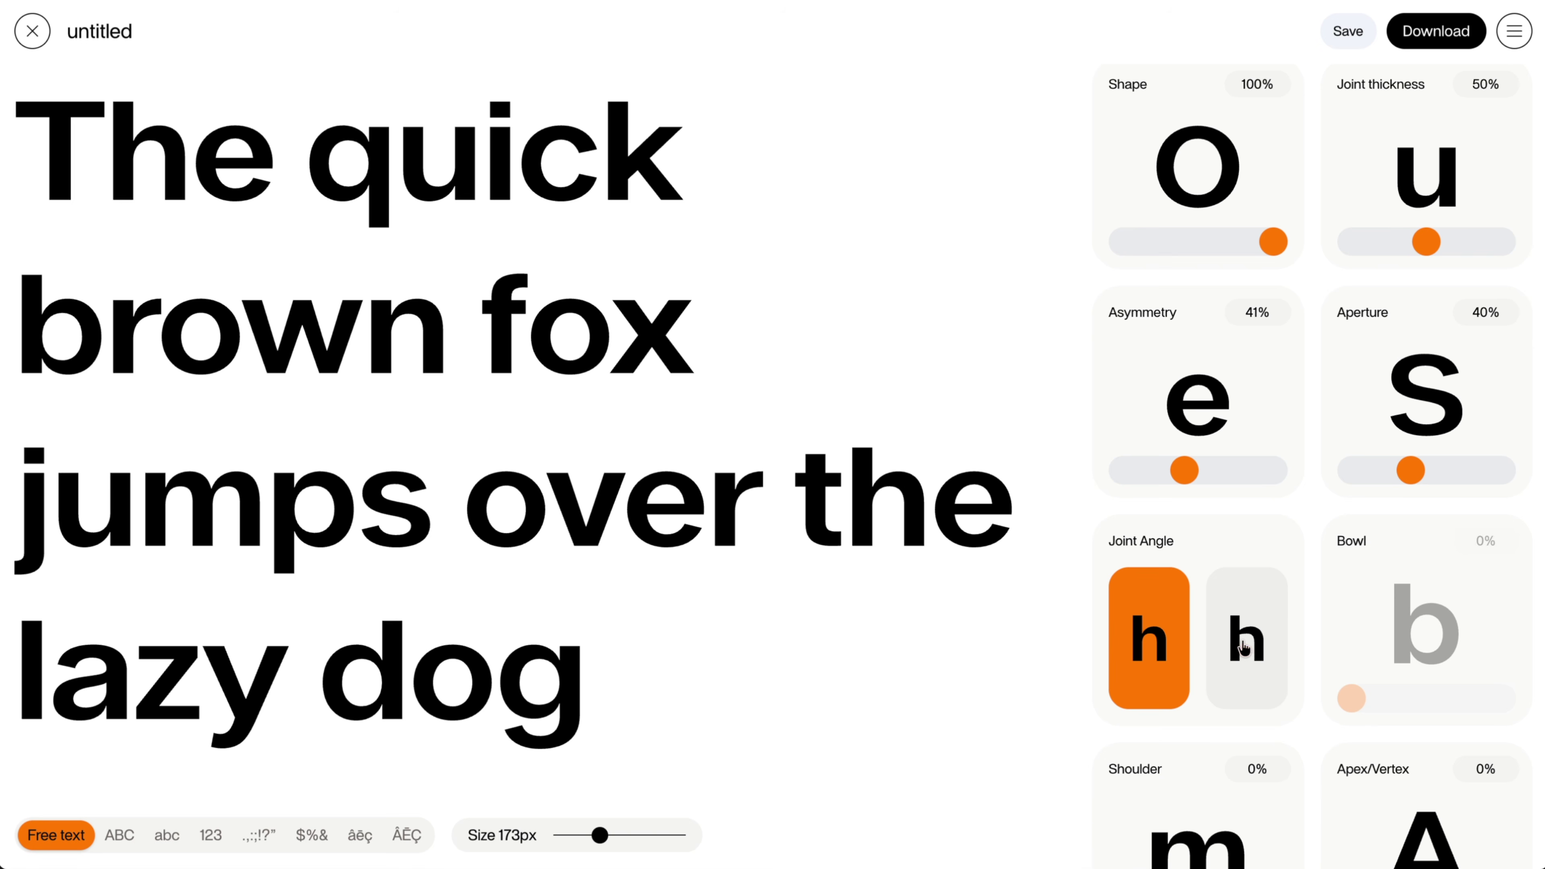
click(1243, 648)
click(1177, 649)
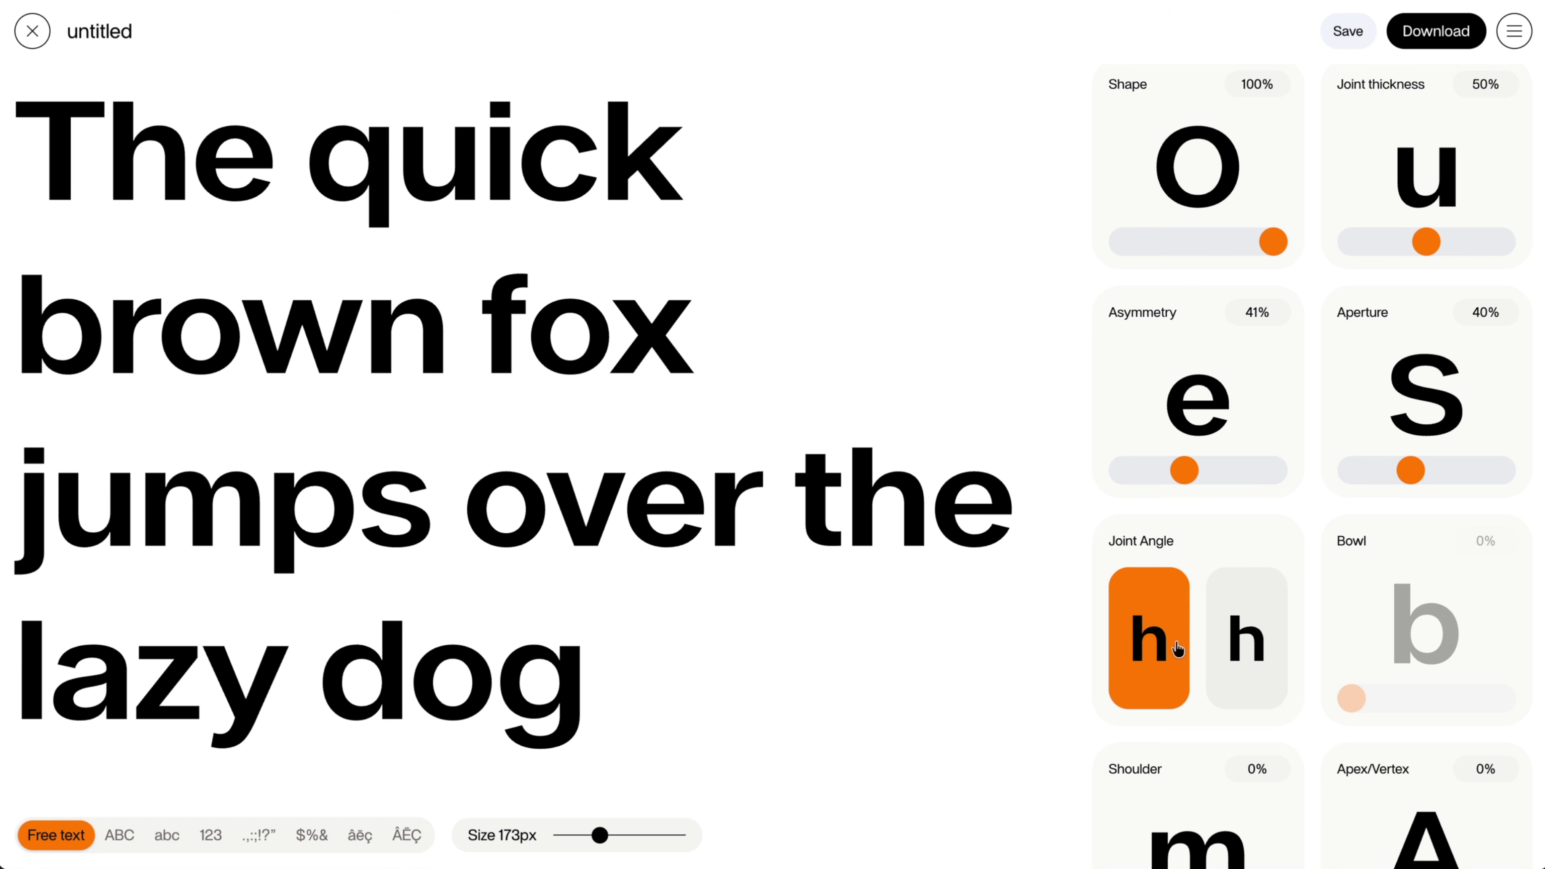
click(1265, 647)
drag(1352, 699, 1172, 693)
click(1173, 692)
Try Shoulder and Apex/Vertex at 100% each, returning both to 0%.
scroll(1279, 644, down, 5)
drag(1133, 633, 1354, 642)
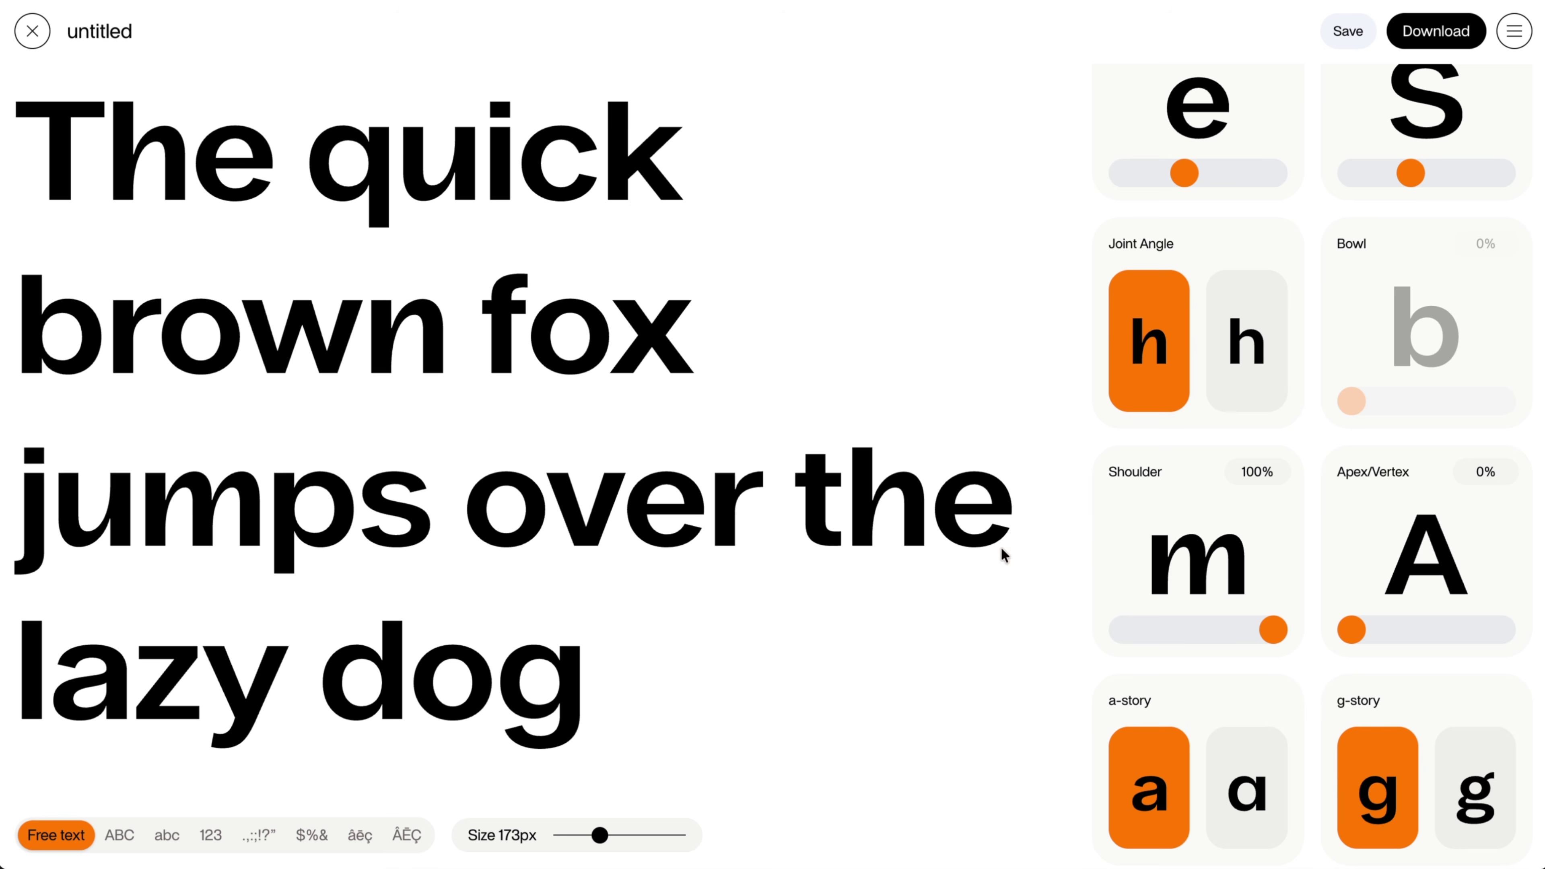
drag(1273, 630, 1071, 651)
drag(1352, 633, 1502, 631)
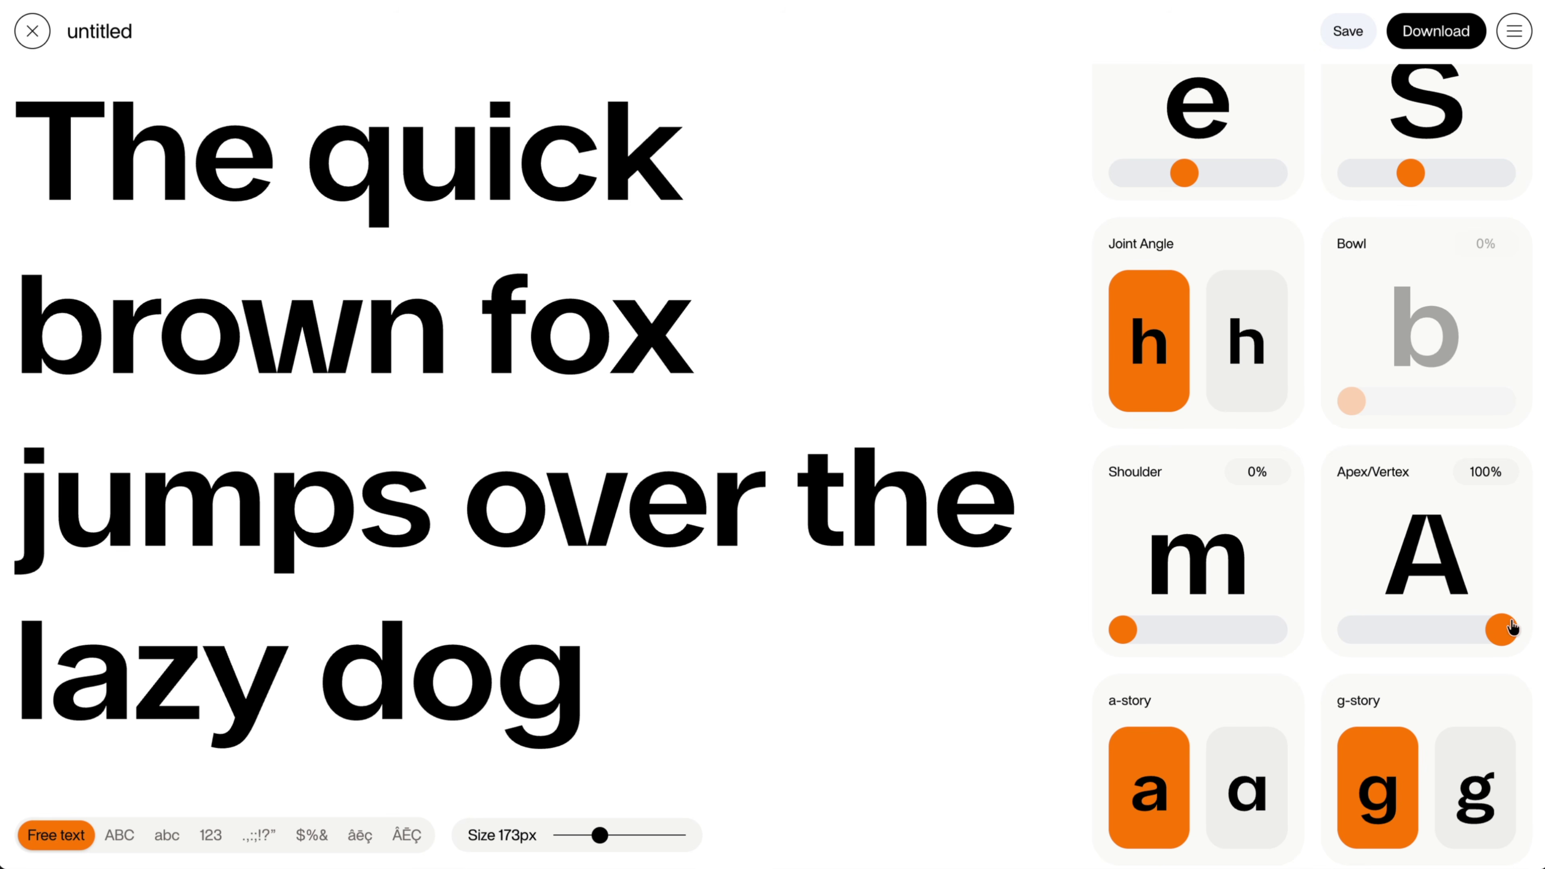
drag(1518, 631, 1295, 665)
Try the alternate a-story and g-story letterforms and return both to their first option.
scroll(1376, 648, down, 5)
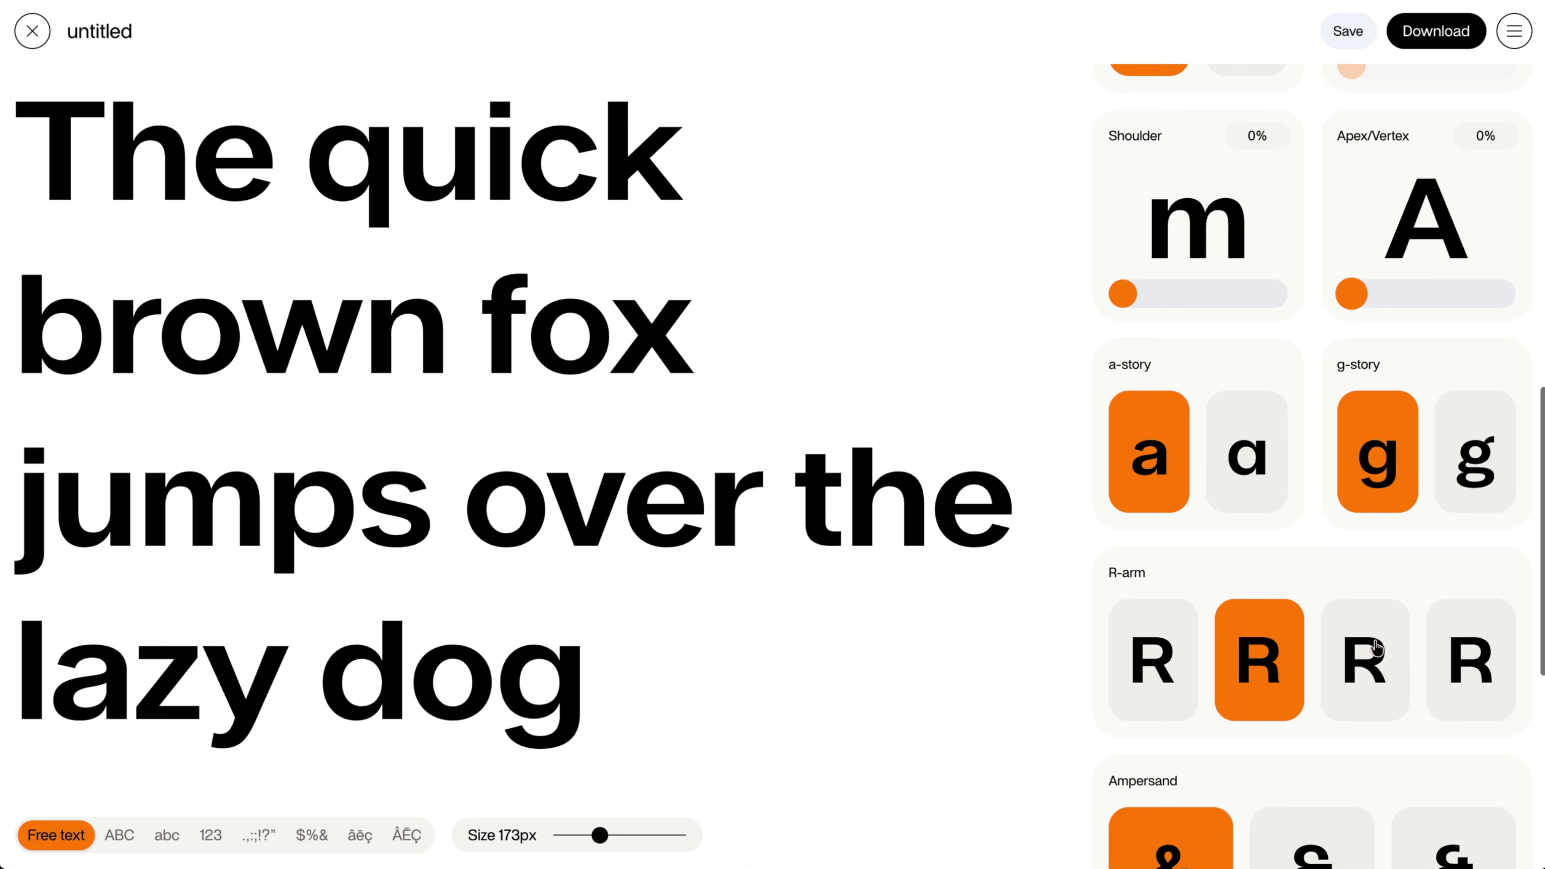
click(1241, 457)
click(1149, 475)
click(1240, 476)
click(1171, 481)
click(1460, 487)
click(1384, 488)
Try the first and third R-arm styles and add a capital R at the end of the sample text.
scroll(1381, 487, down, 3)
click(1159, 503)
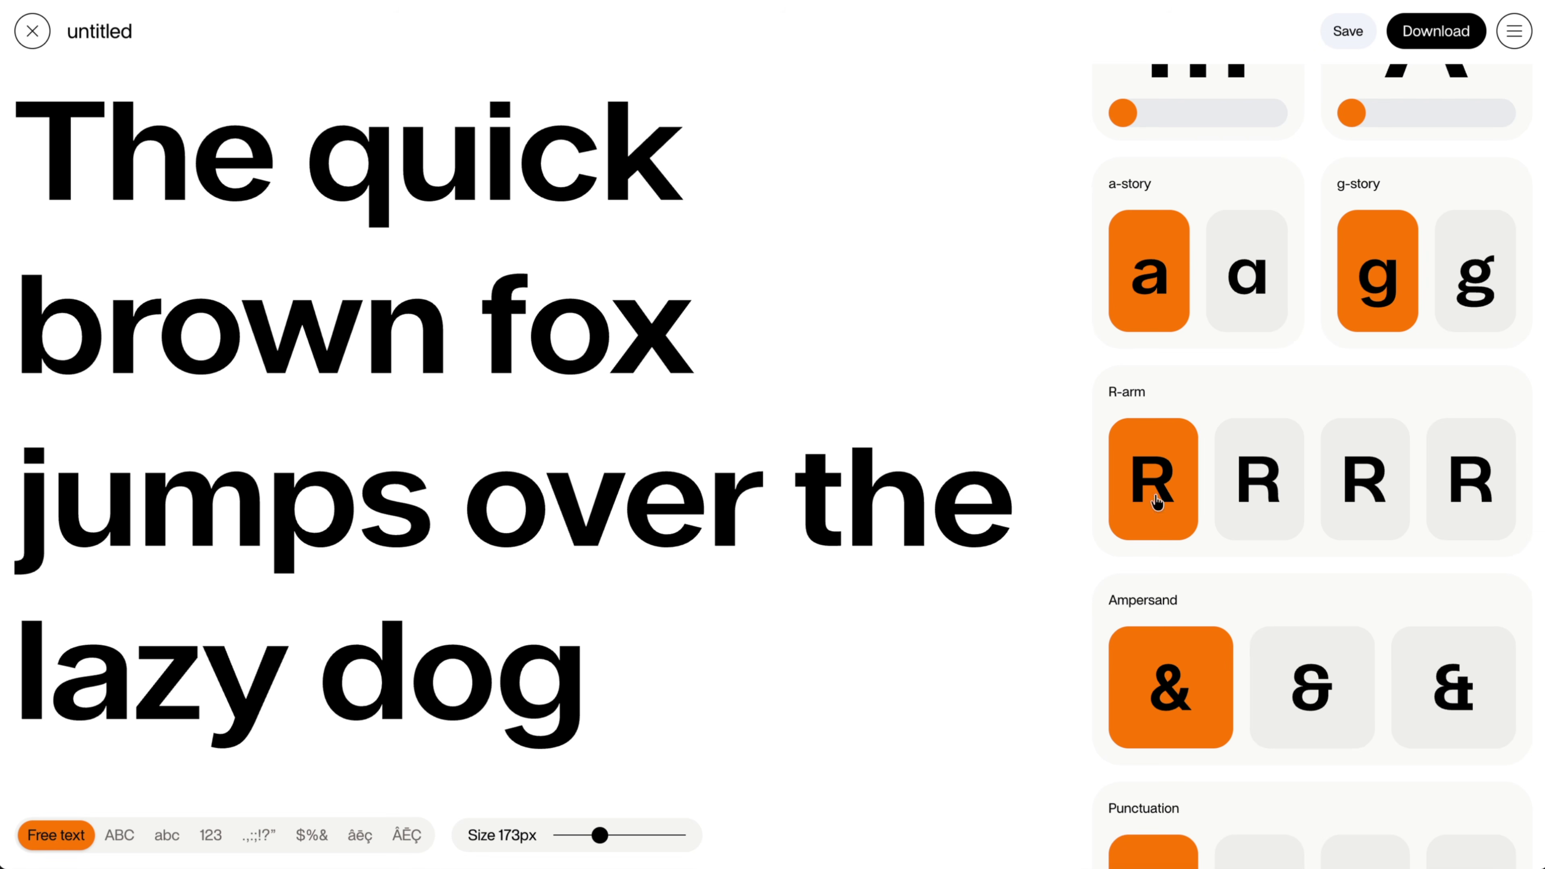
click(1330, 506)
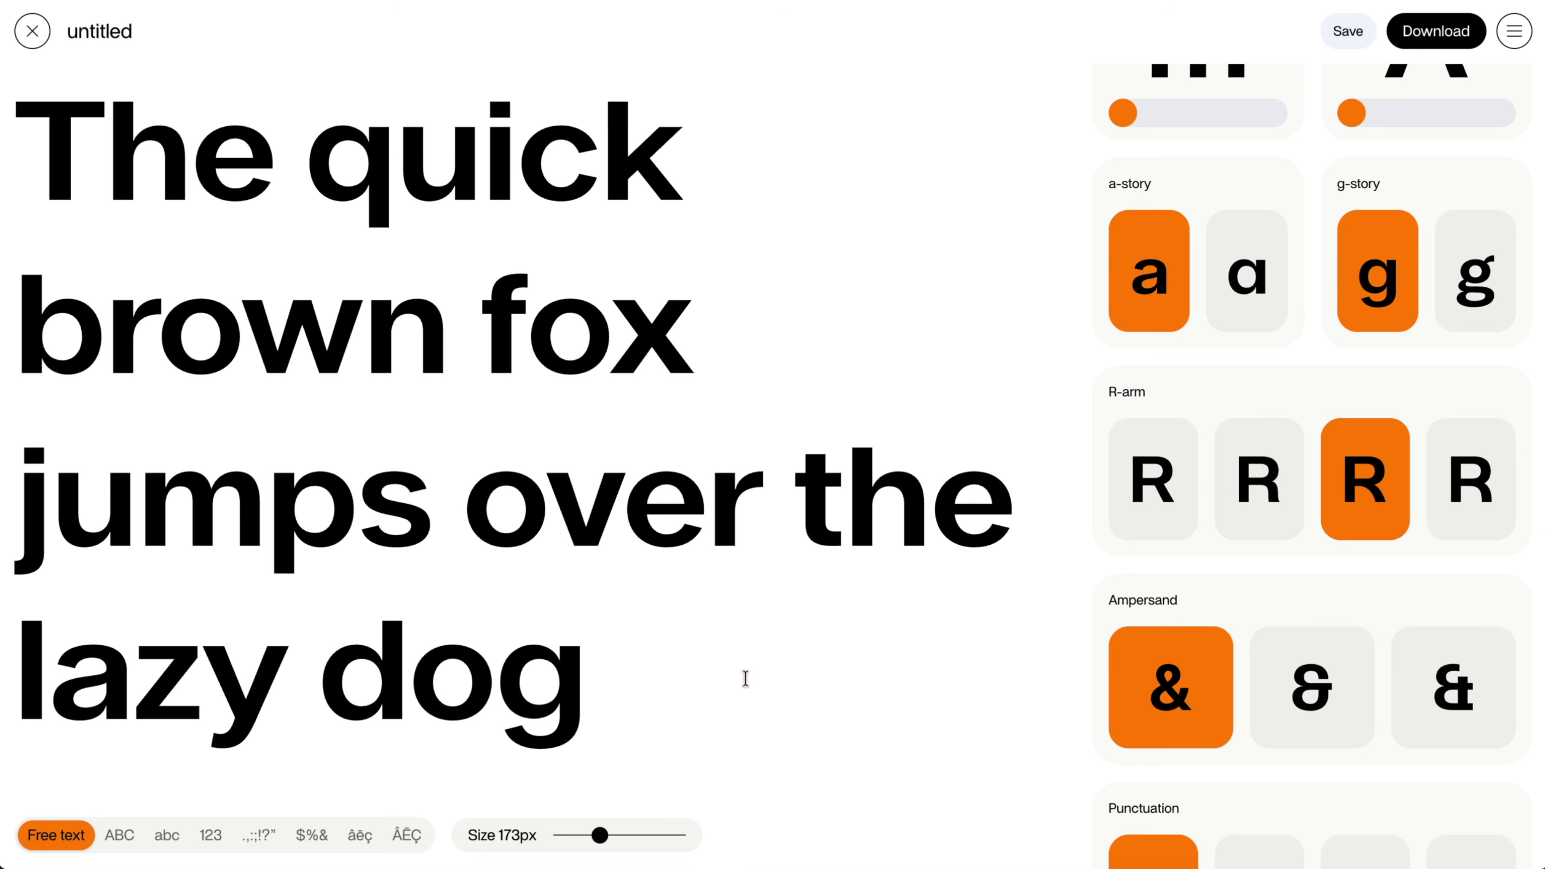
click(596, 699)
text(R)
Compare all four R-arm styles on the sample text's R and choose the first one.
click(1272, 481)
click(1155, 487)
click(1394, 484)
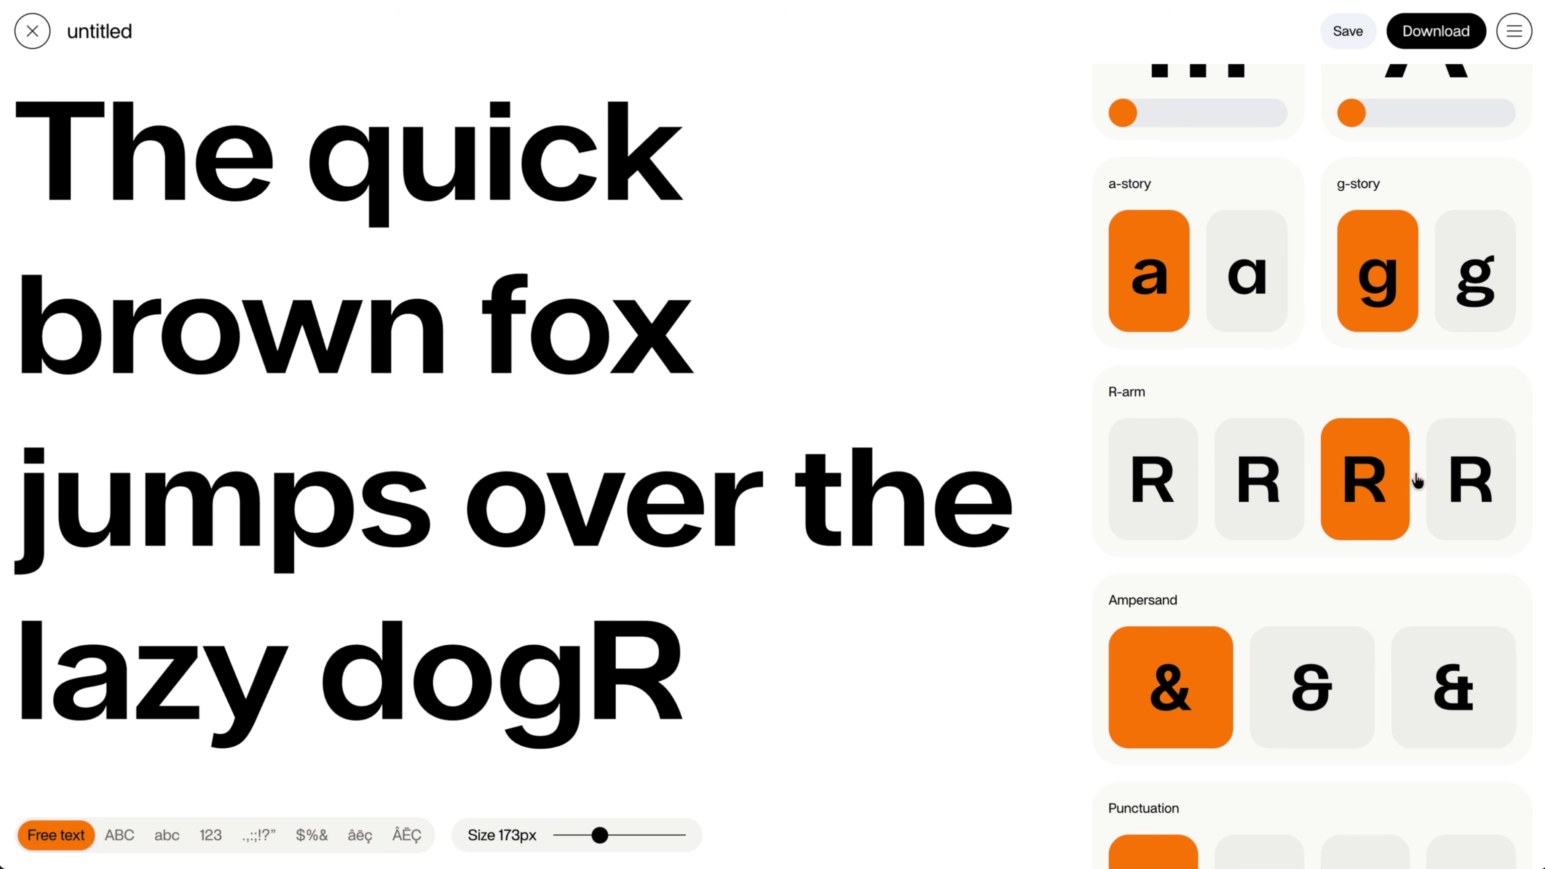
click(1463, 487)
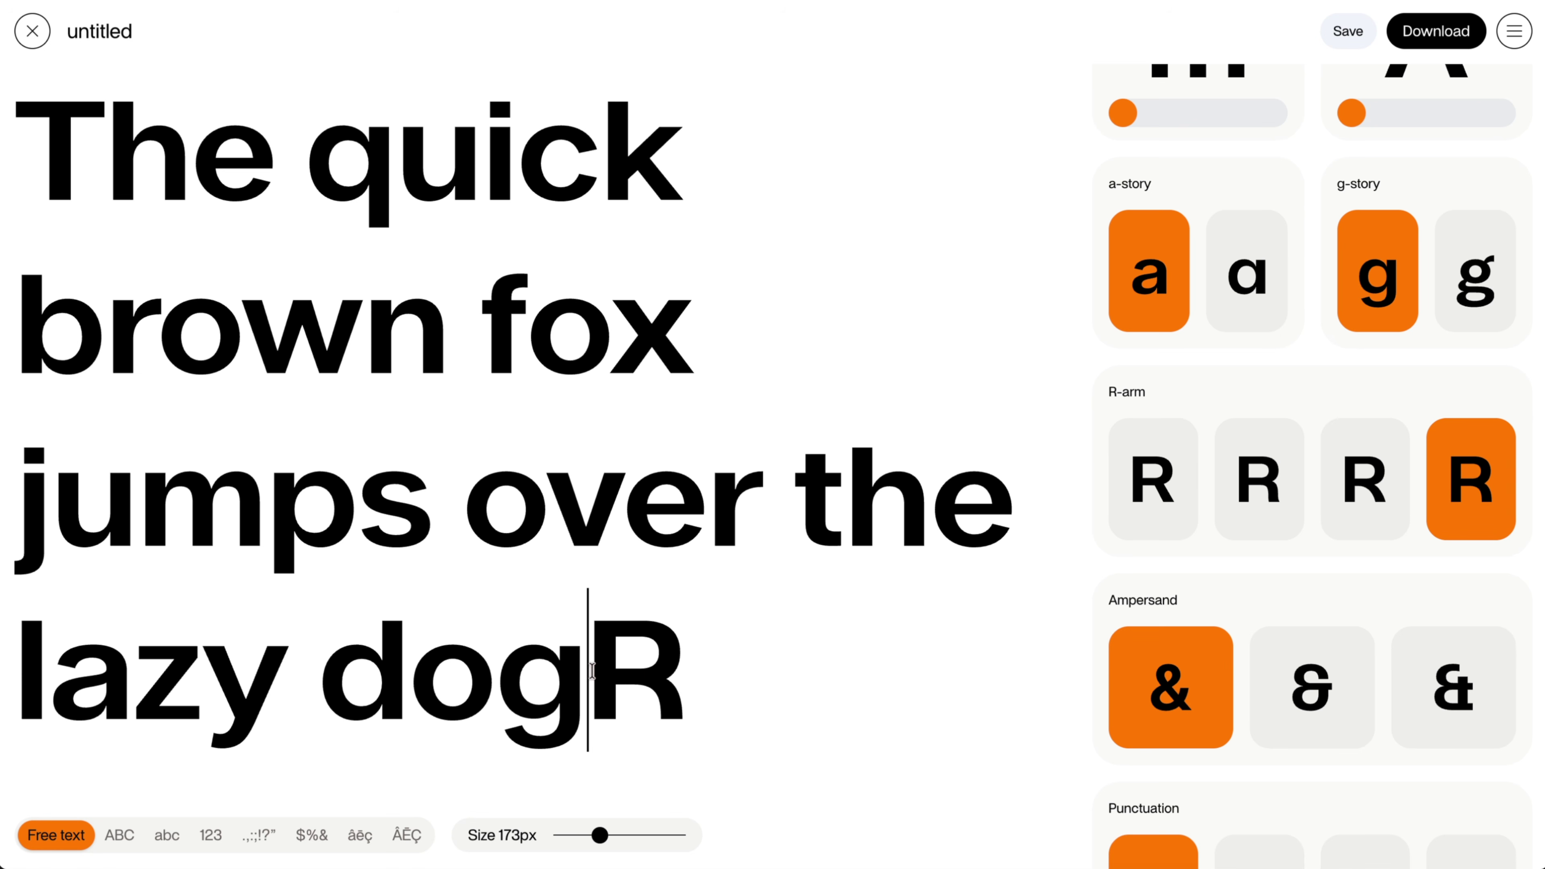
drag(593, 671, 691, 672)
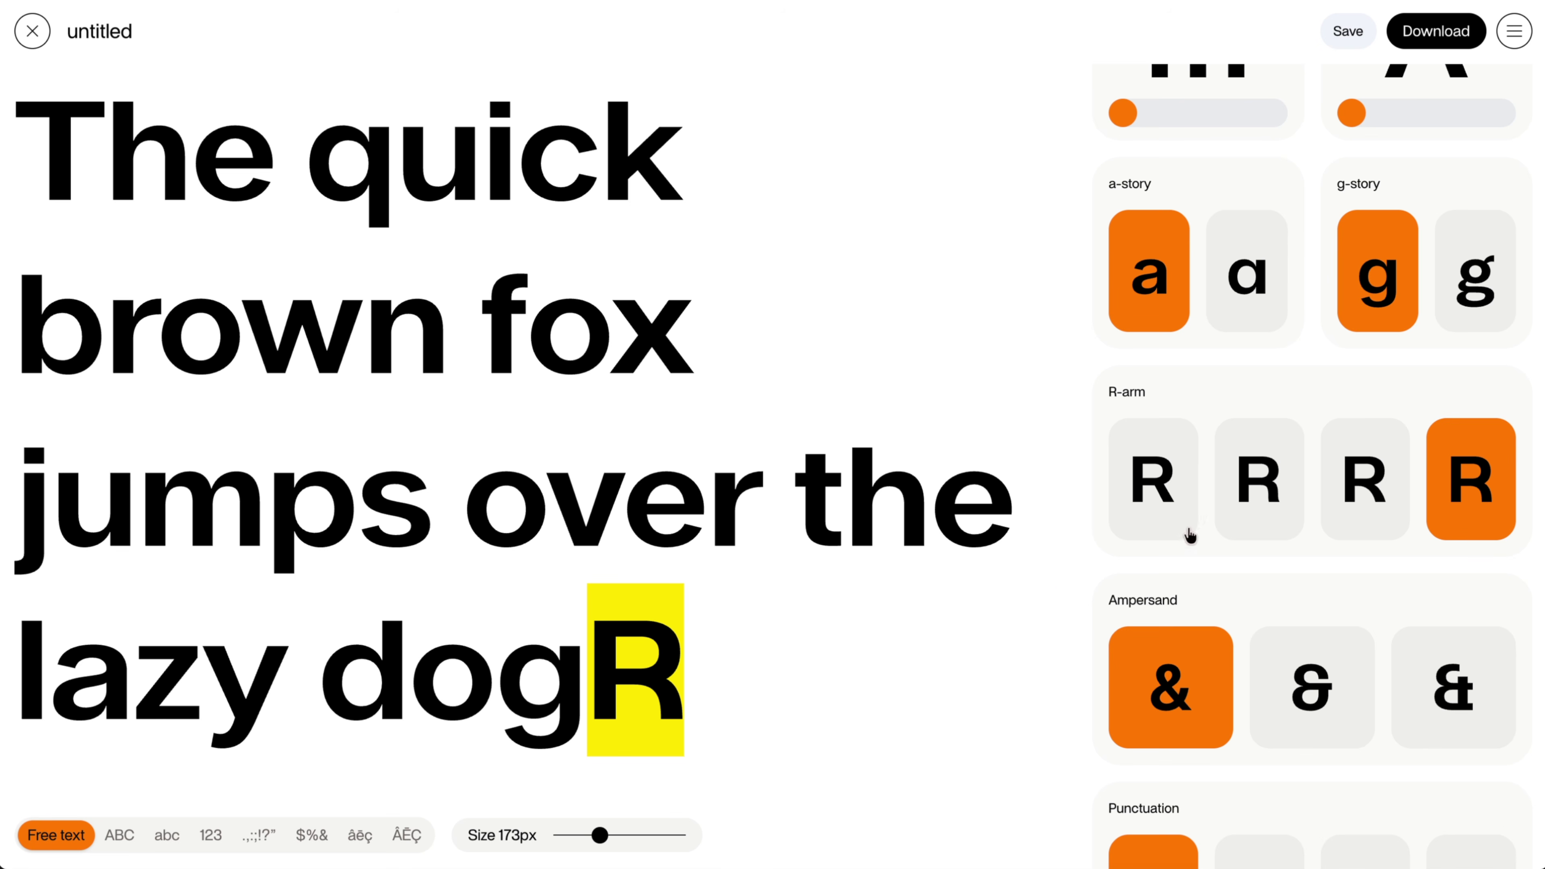
click(1144, 484)
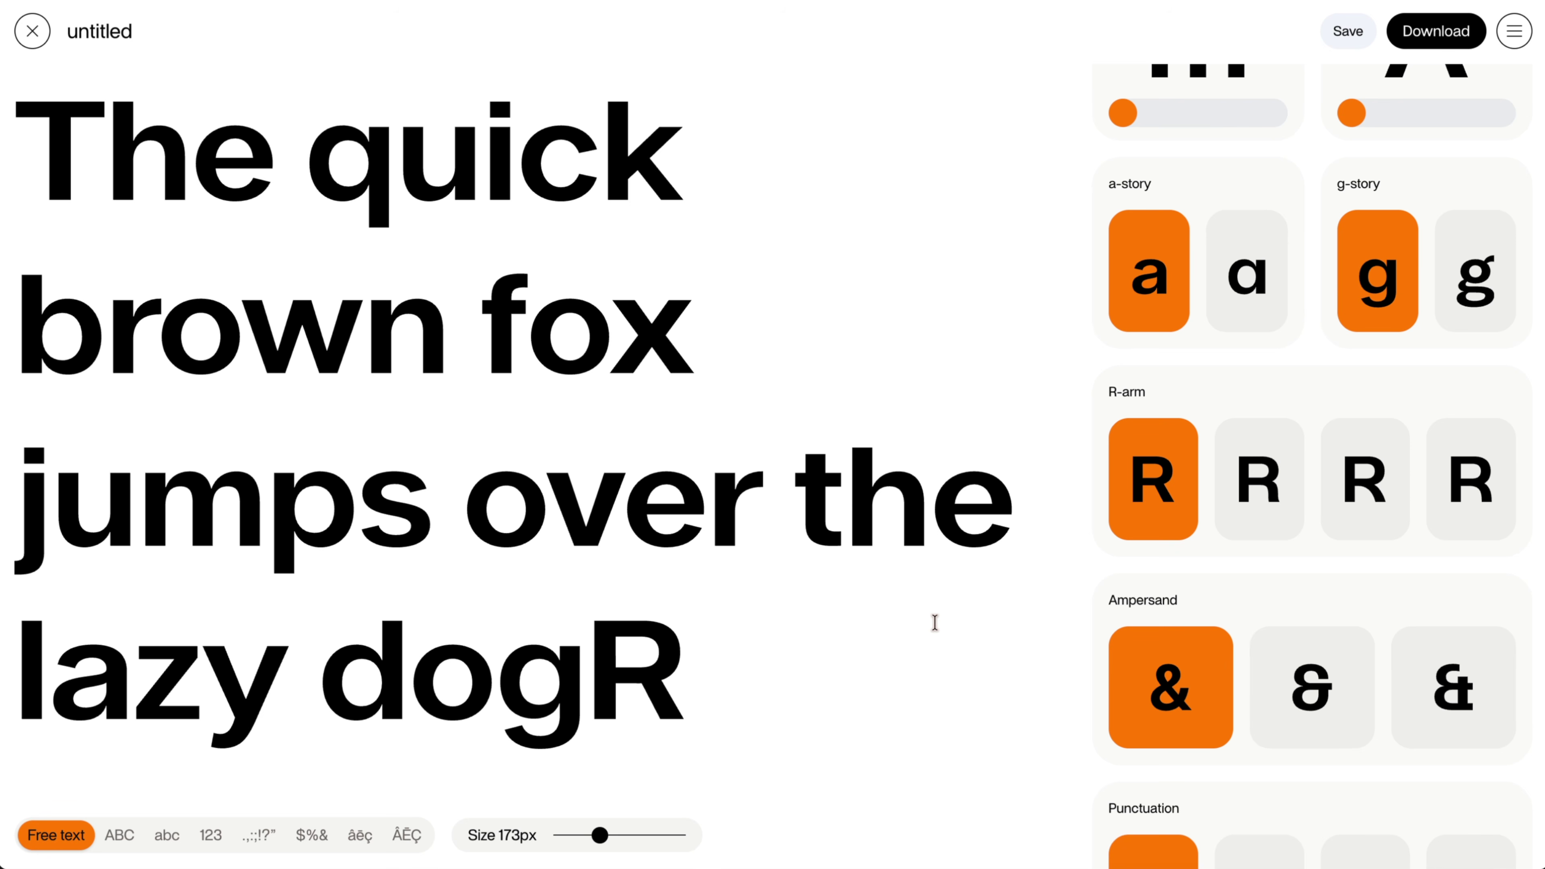
Add an ampersand after the R in the sample text, try the alternate Ampersand styles and return to the first.
text(&)
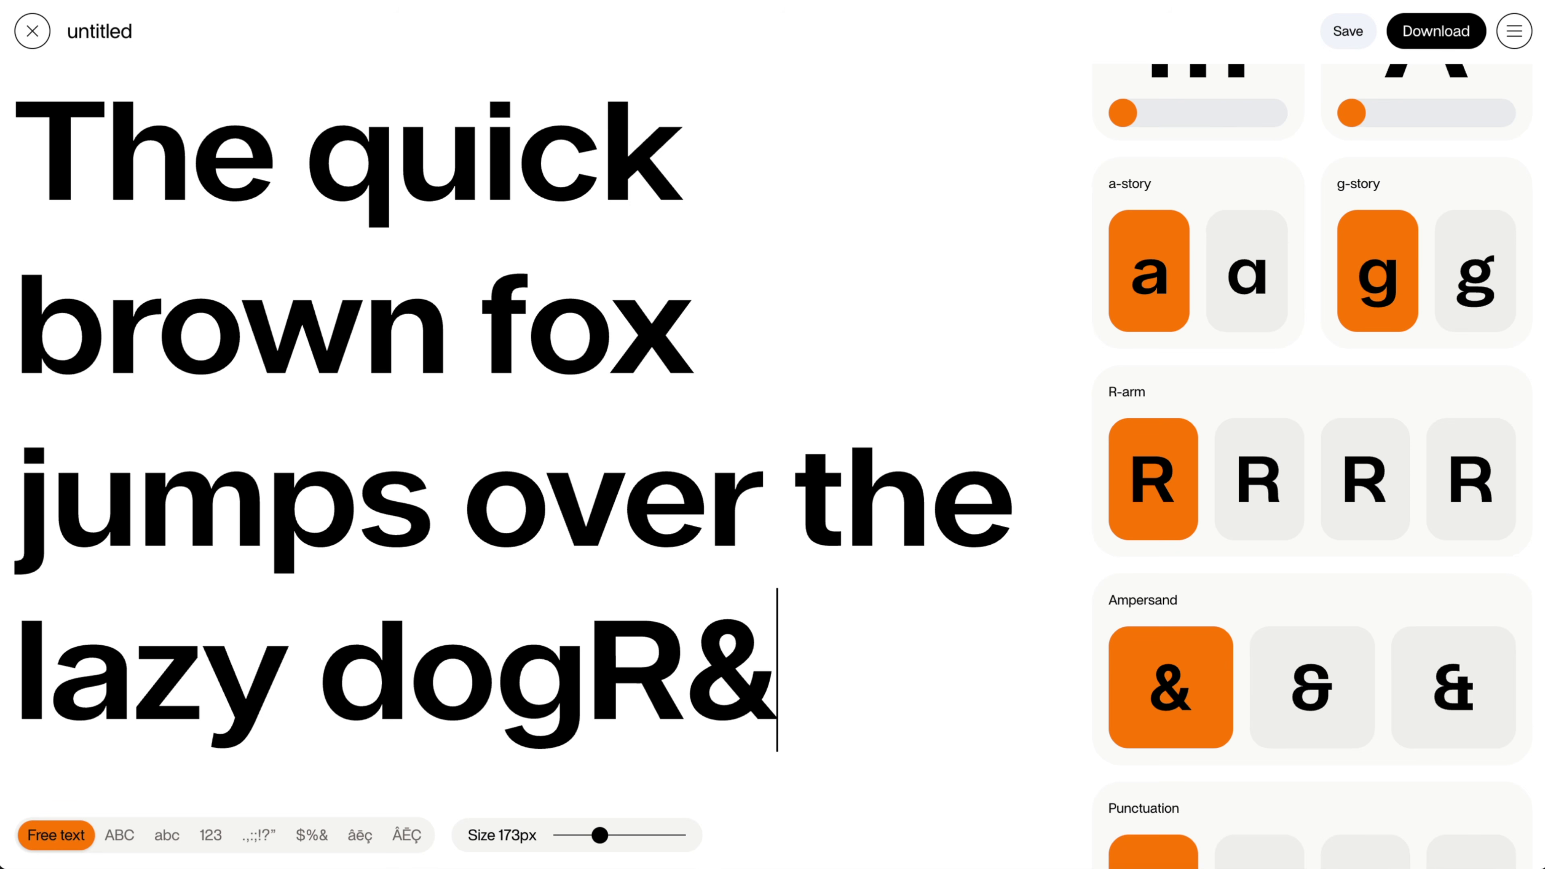
double_click(752, 684)
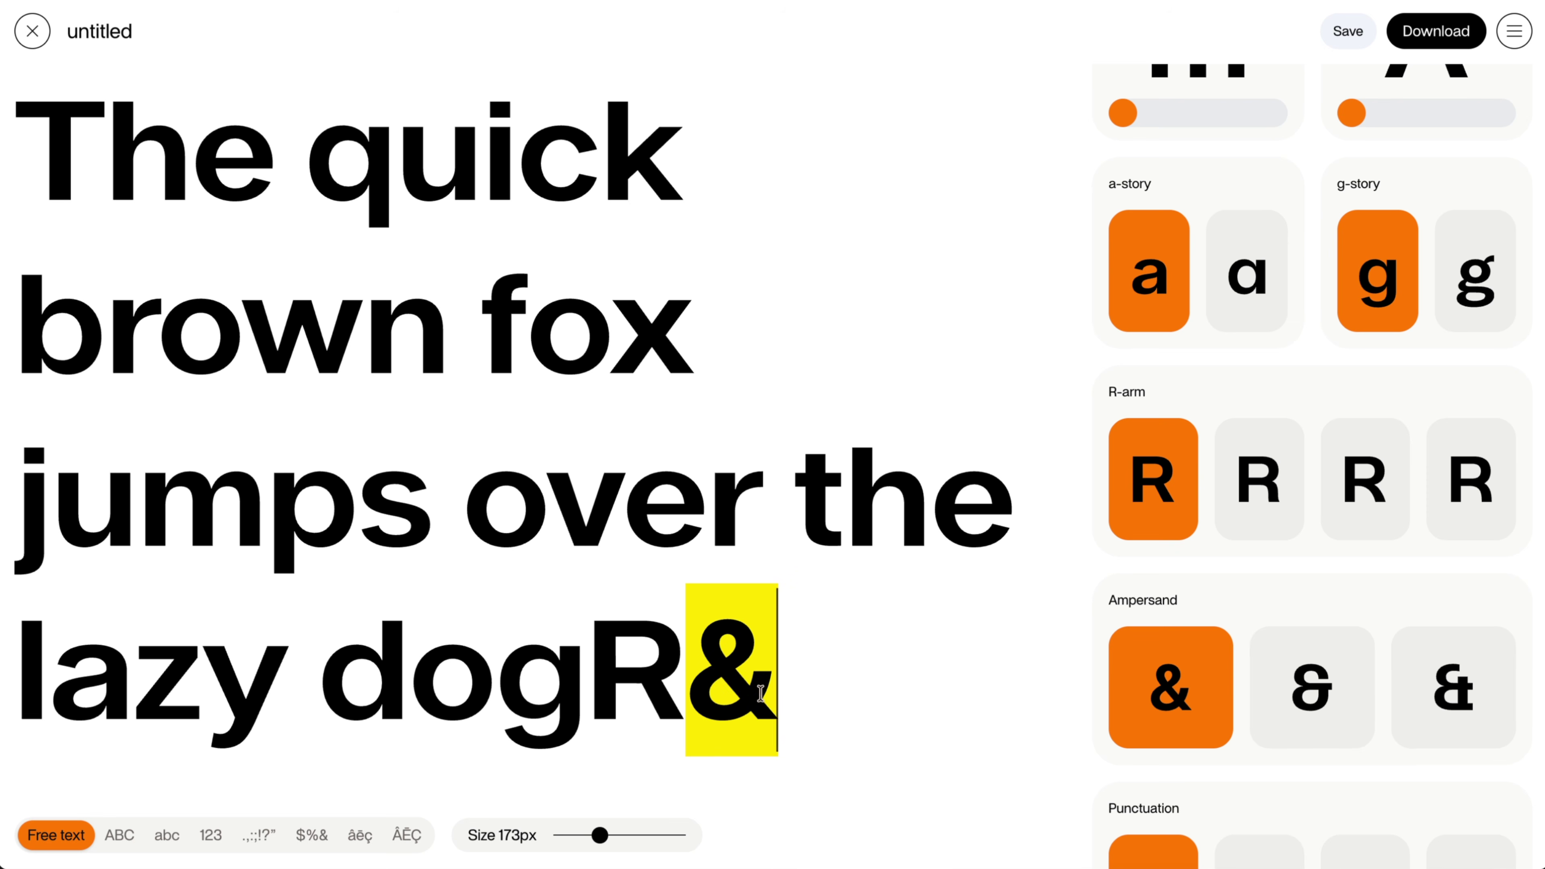
click(684, 677)
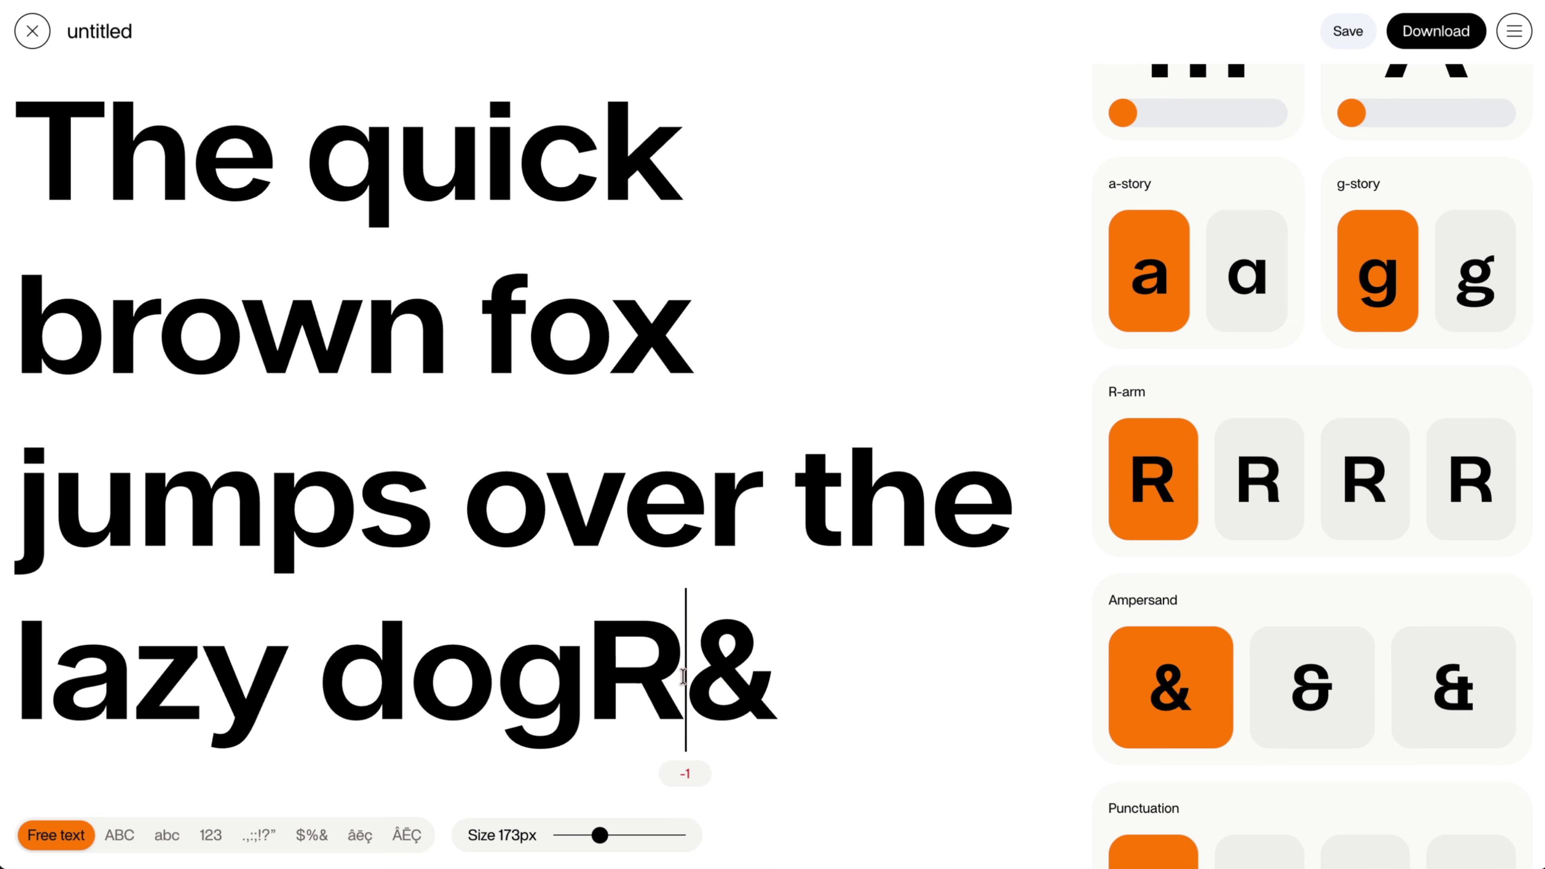
click(1300, 680)
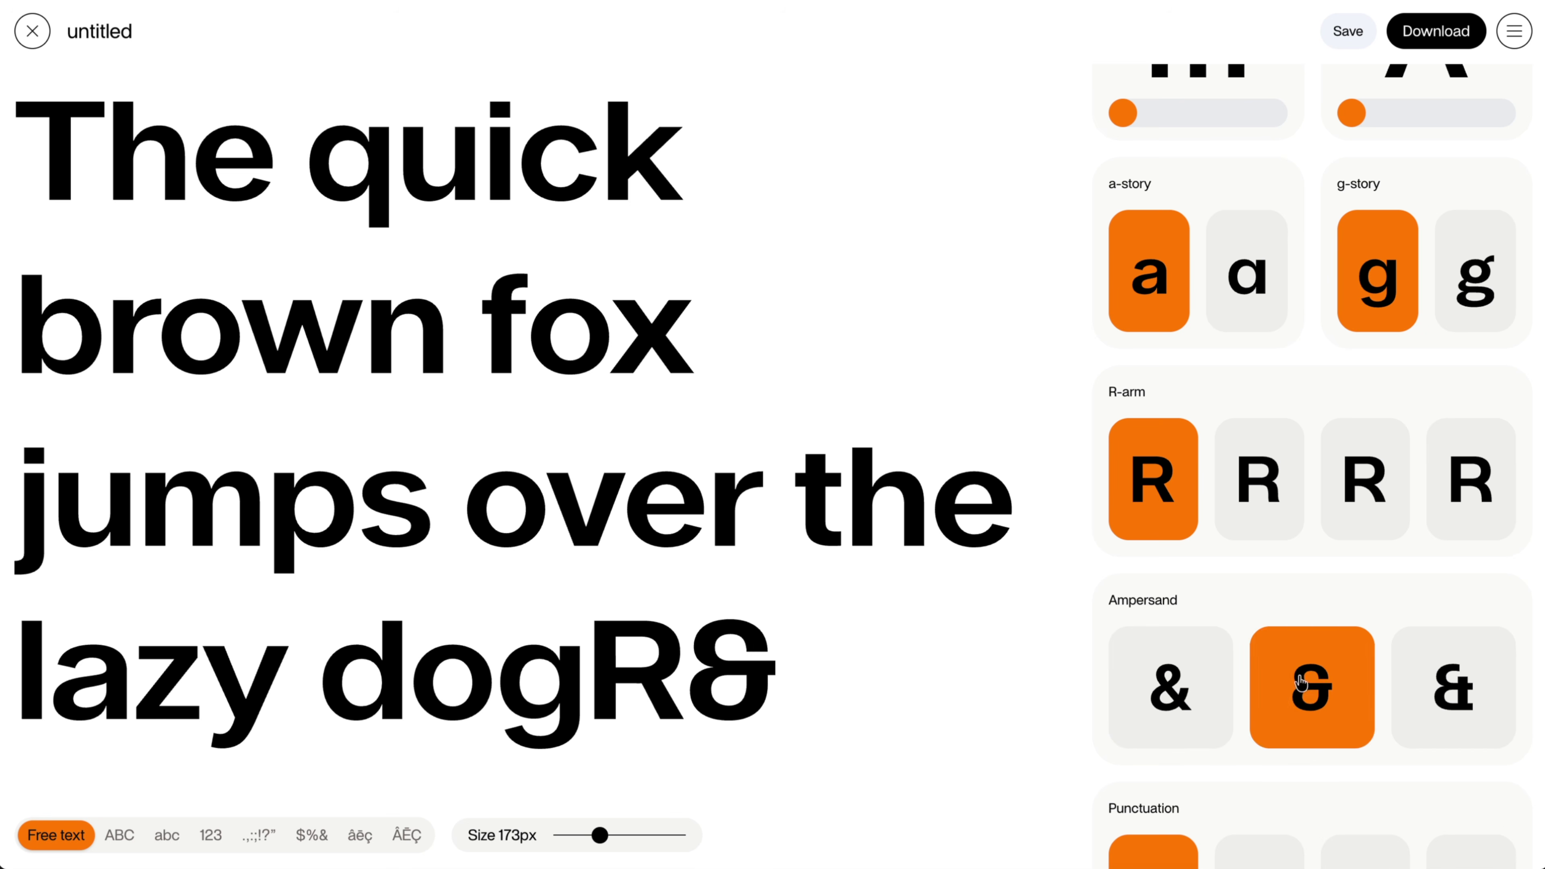
click(1436, 685)
click(1182, 693)
Try the Contrast option, switch back to Smile and set Smile to 100%.
scroll(1277, 657, down, 5)
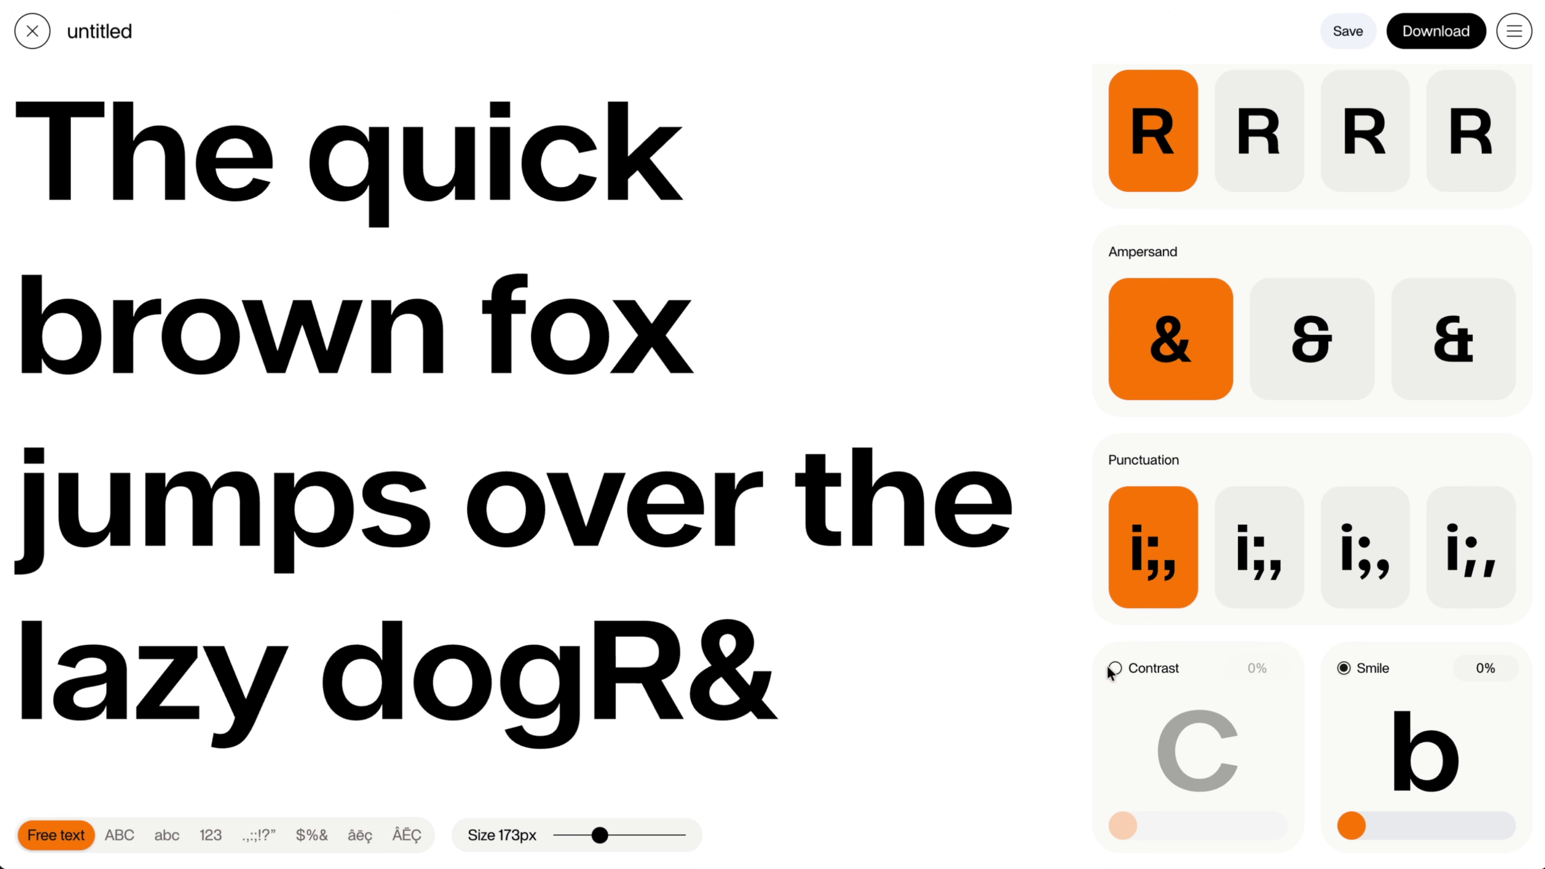
click(1115, 669)
mouse_move(1123, 826)
mouse_down()
mouse_move(1300, 828)
mouse_move(982, 831)
mouse_up()
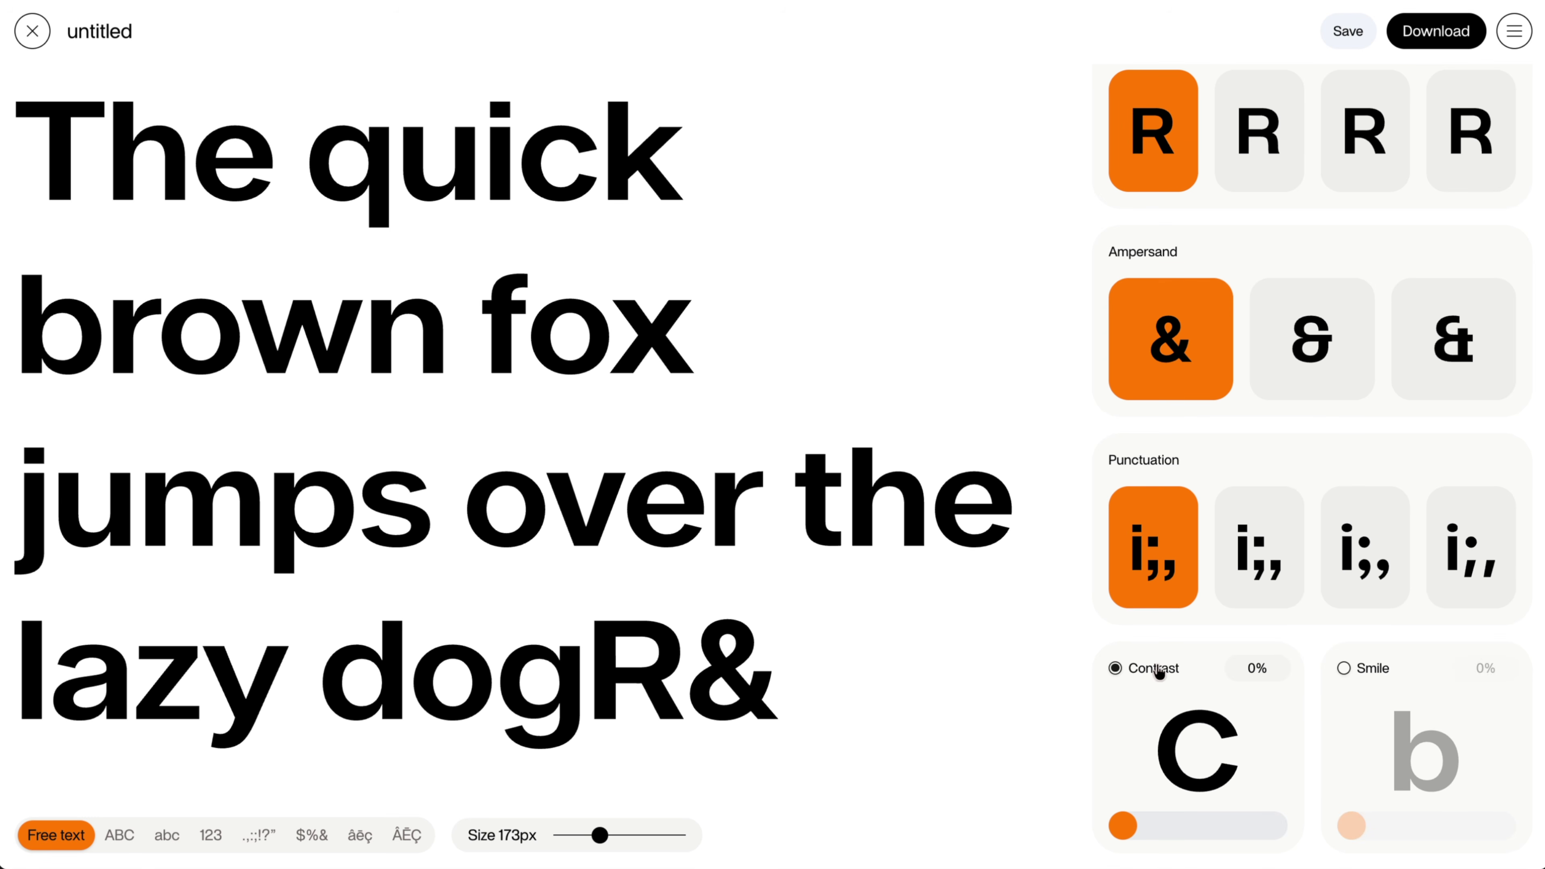
click(1344, 669)
drag(1352, 826, 1514, 806)
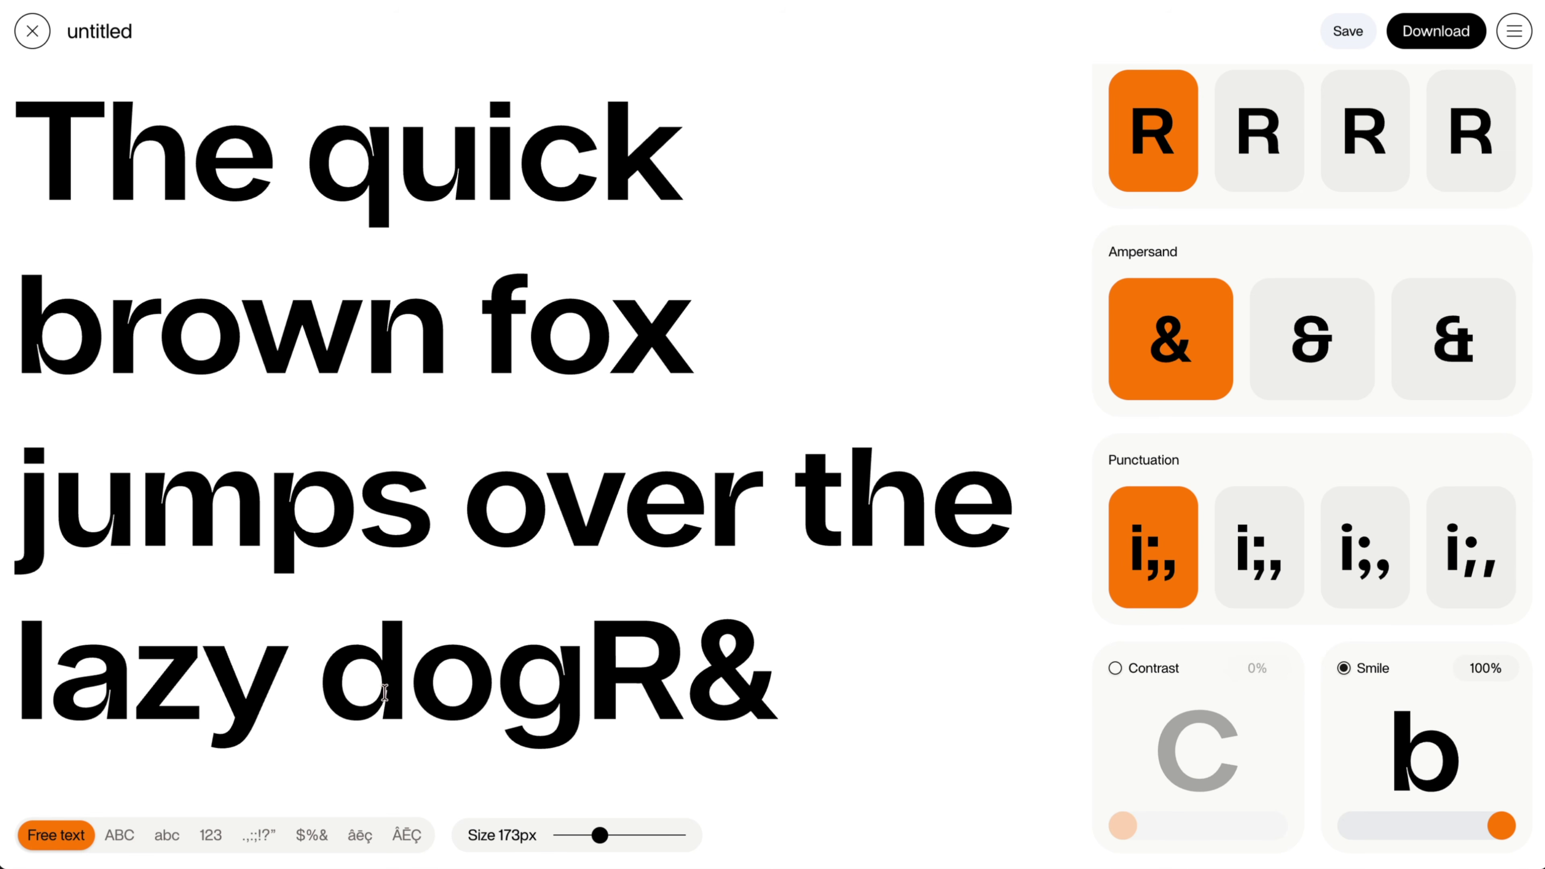
Reduce the Smile effect to its minimum and set the typeface's Weight to 68%.
drag(1502, 826, 1229, 815)
scroll(1323, 483, up, 10)
scroll(1370, 228, up, 10)
scroll(1373, 236, up, 3)
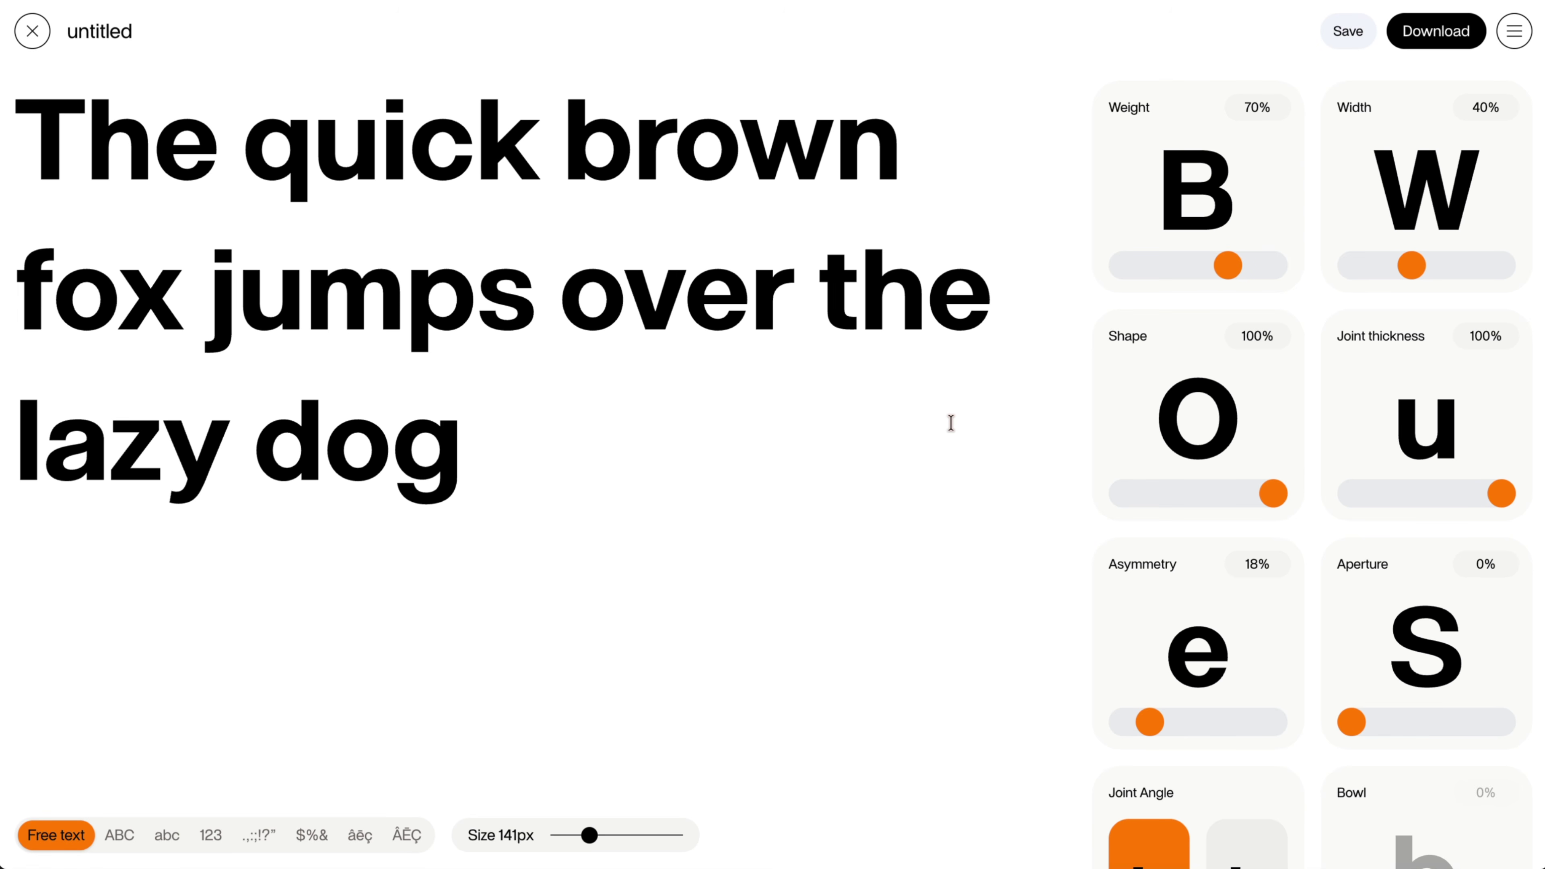
drag(1227, 265, 1227, 266)
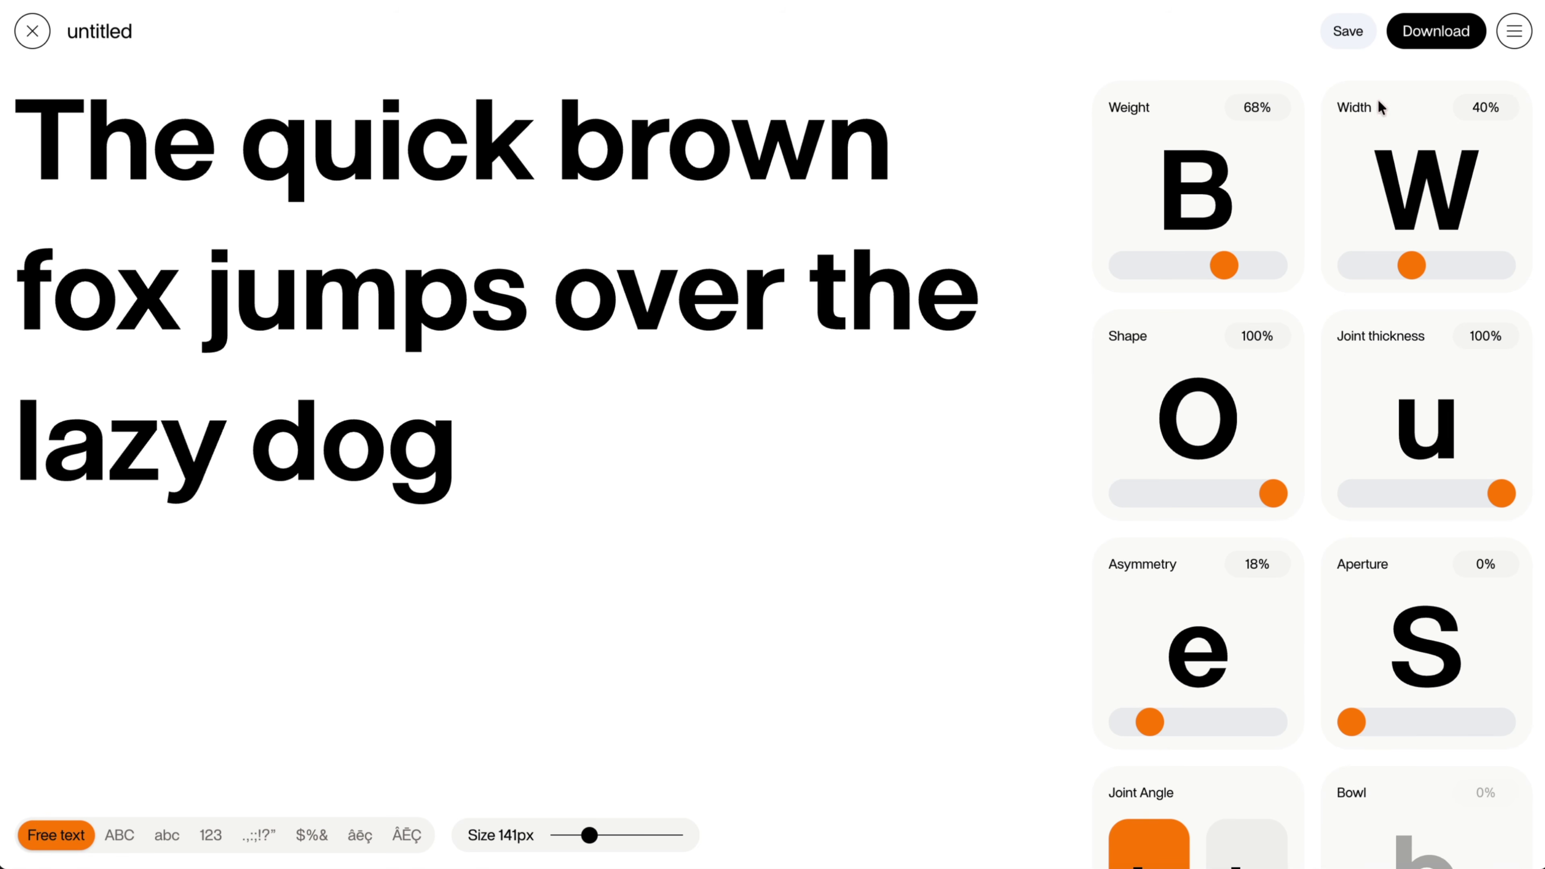
Save the typeface as TCI Sans with the weight 500: Medium, leaving the description and designer details blank.
click(1348, 31)
click(538, 407)
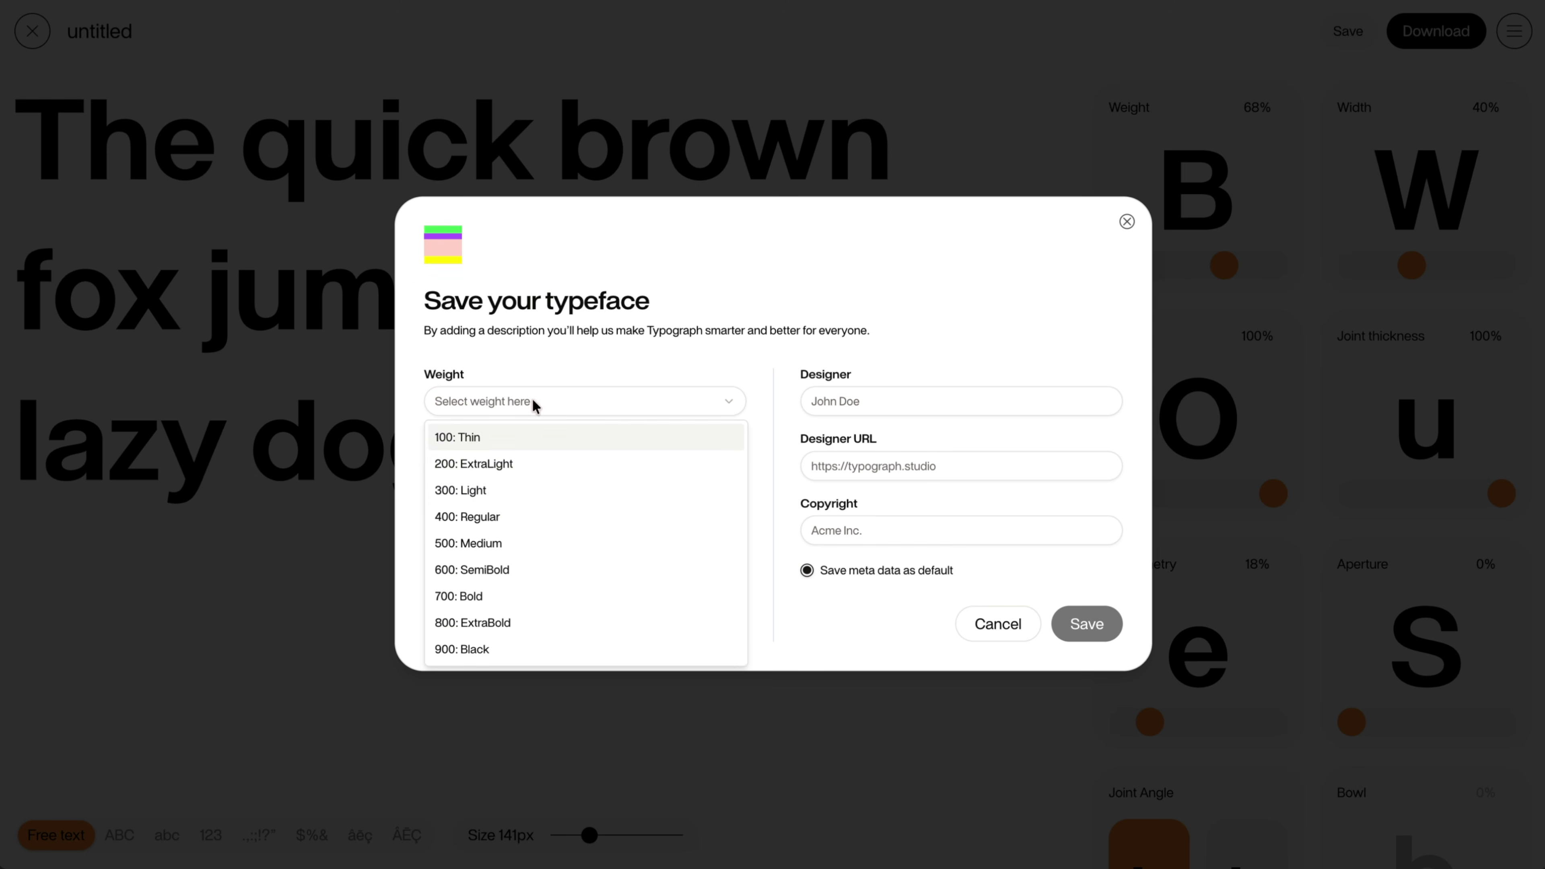
click(495, 544)
click(508, 467)
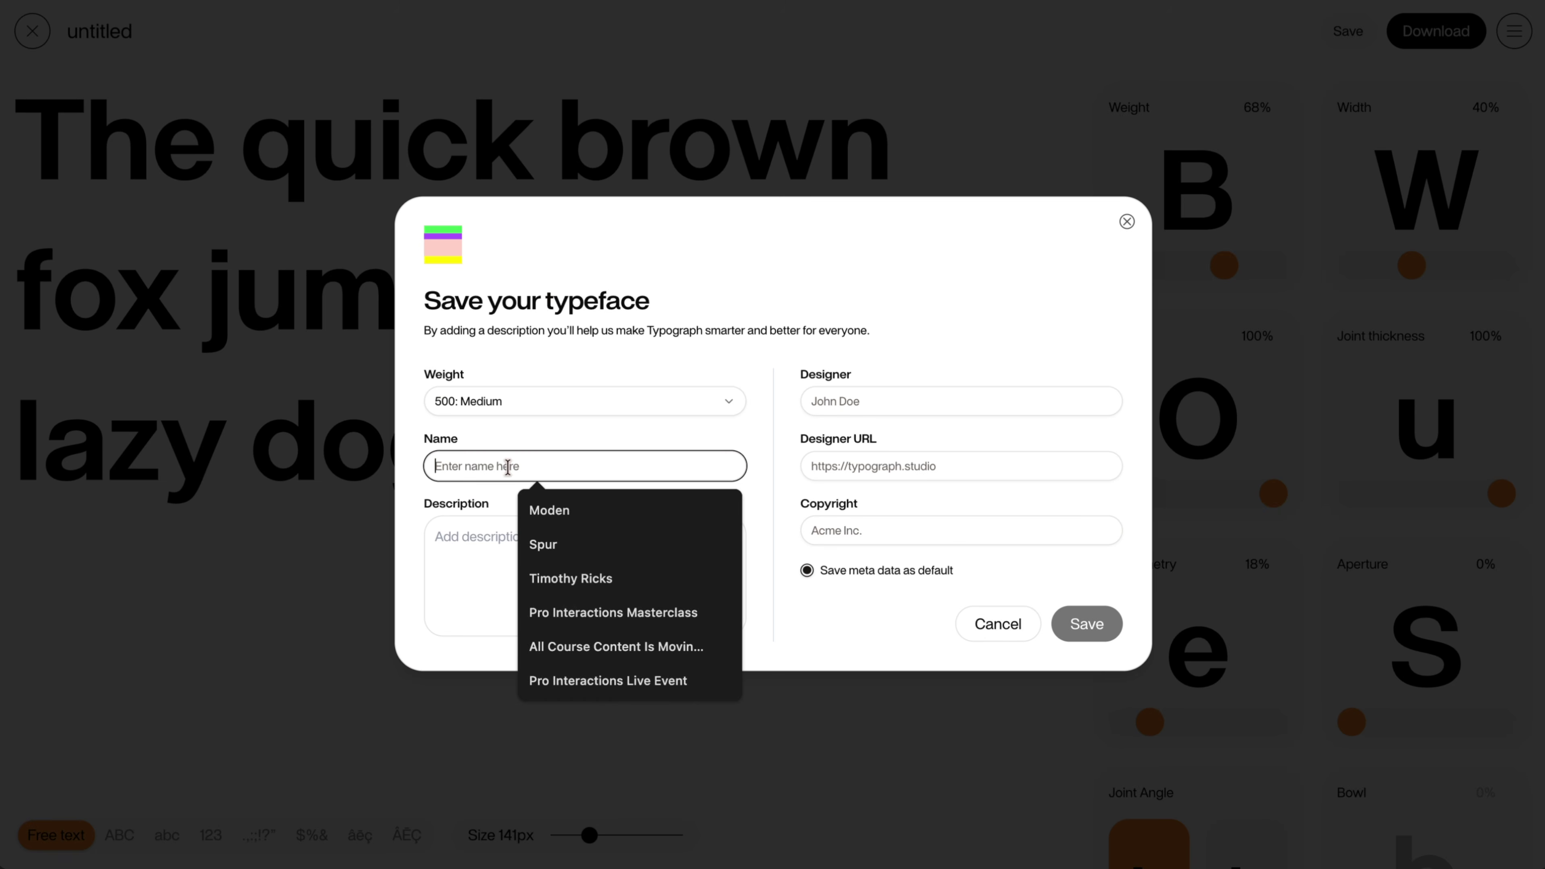
text(TCI SA)
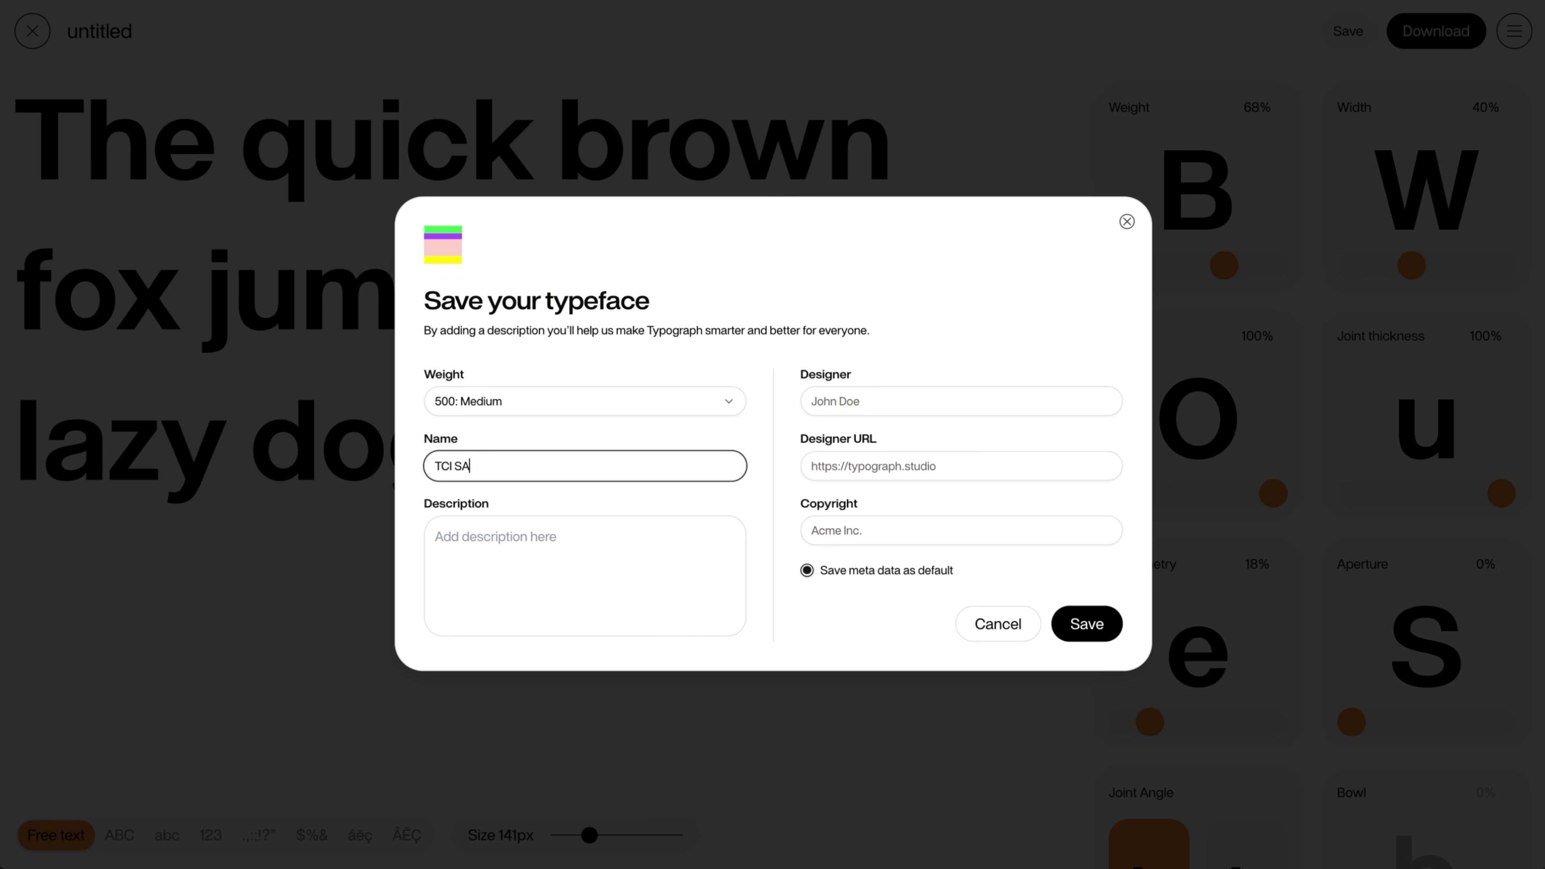
click(558, 551)
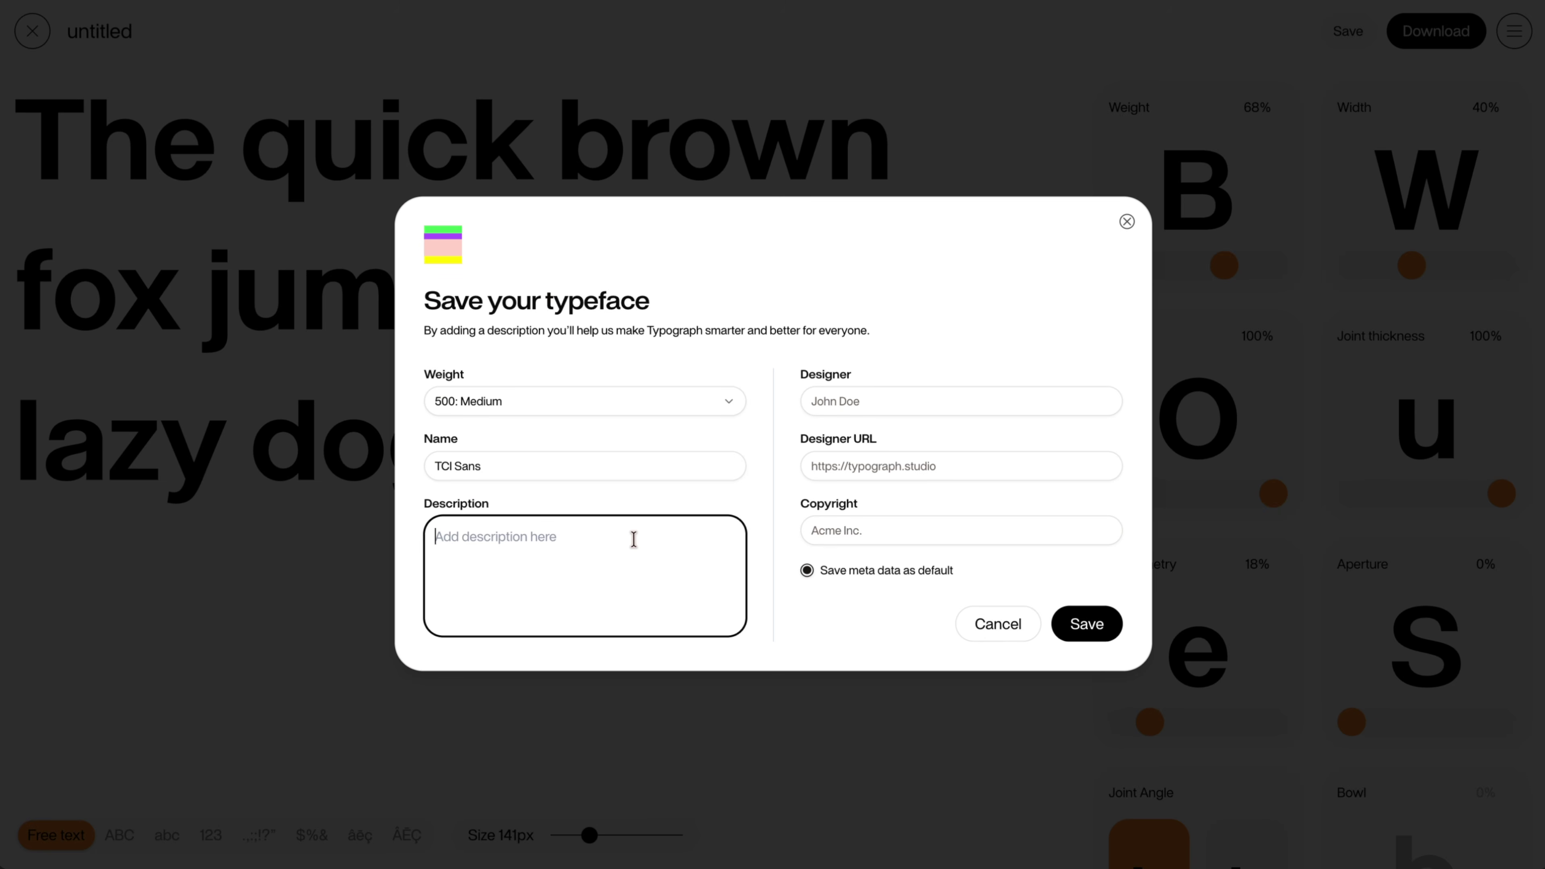
click(863, 385)
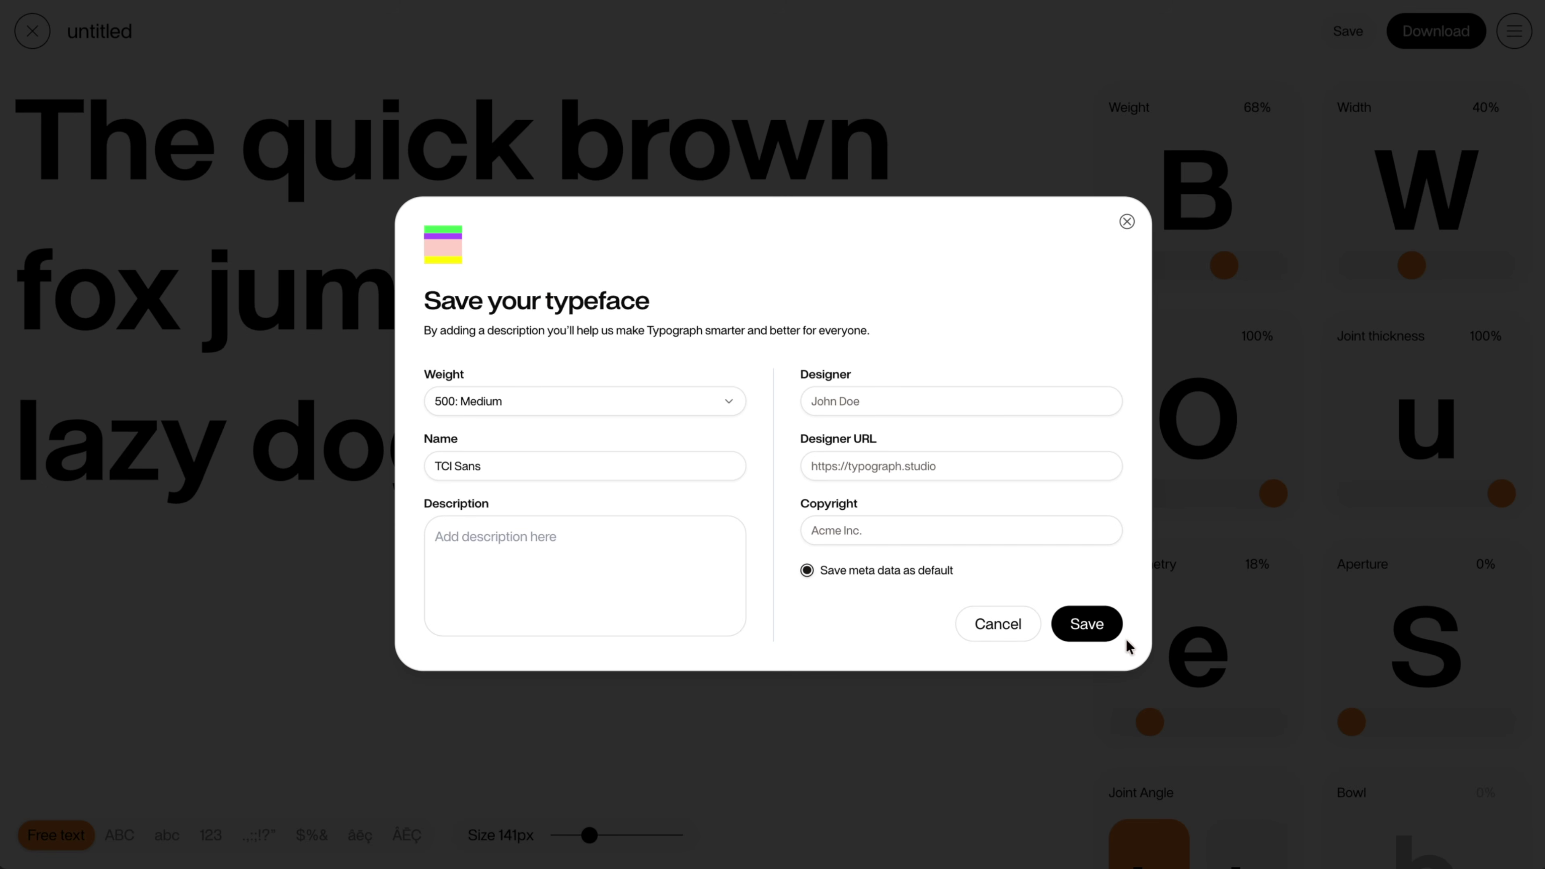
click(1092, 631)
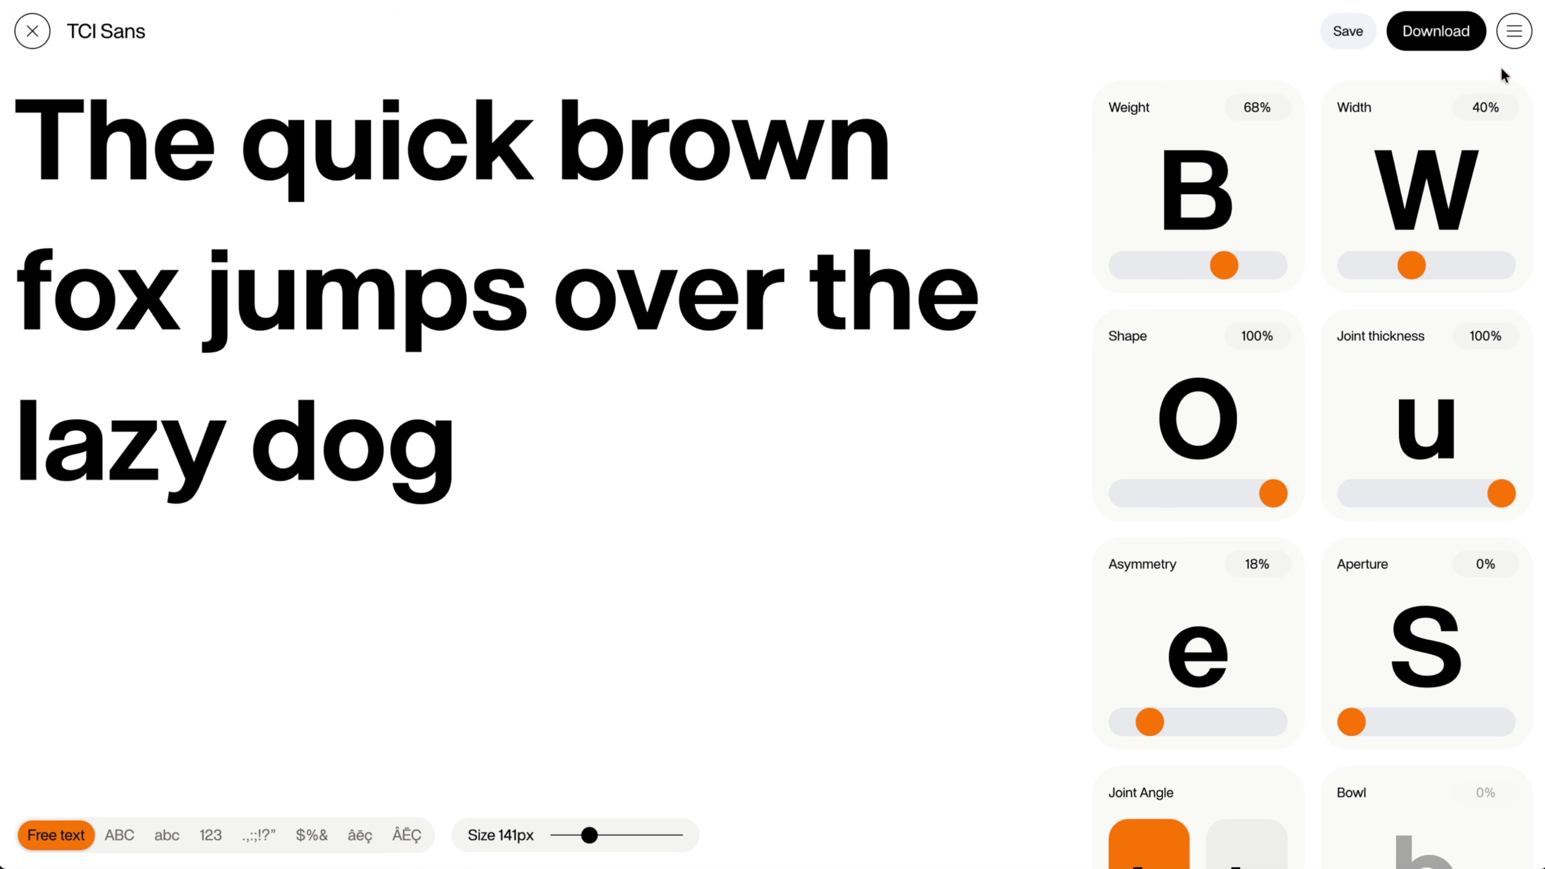
Go to the collection of saved typefaces and try to download the full typeface of TCI Sans.
click(1514, 34)
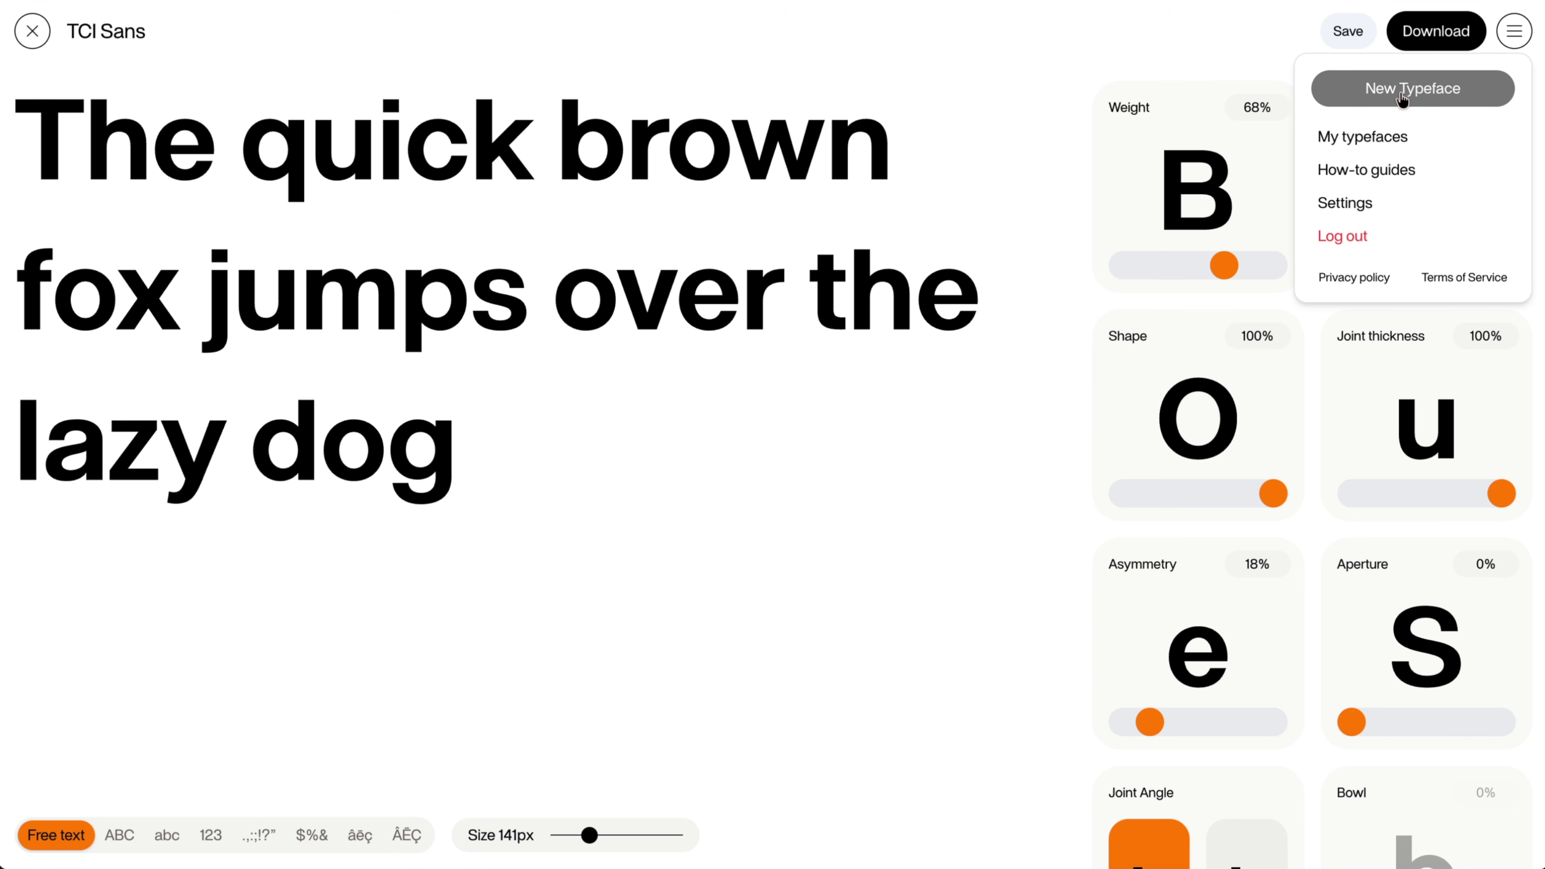
click(1356, 139)
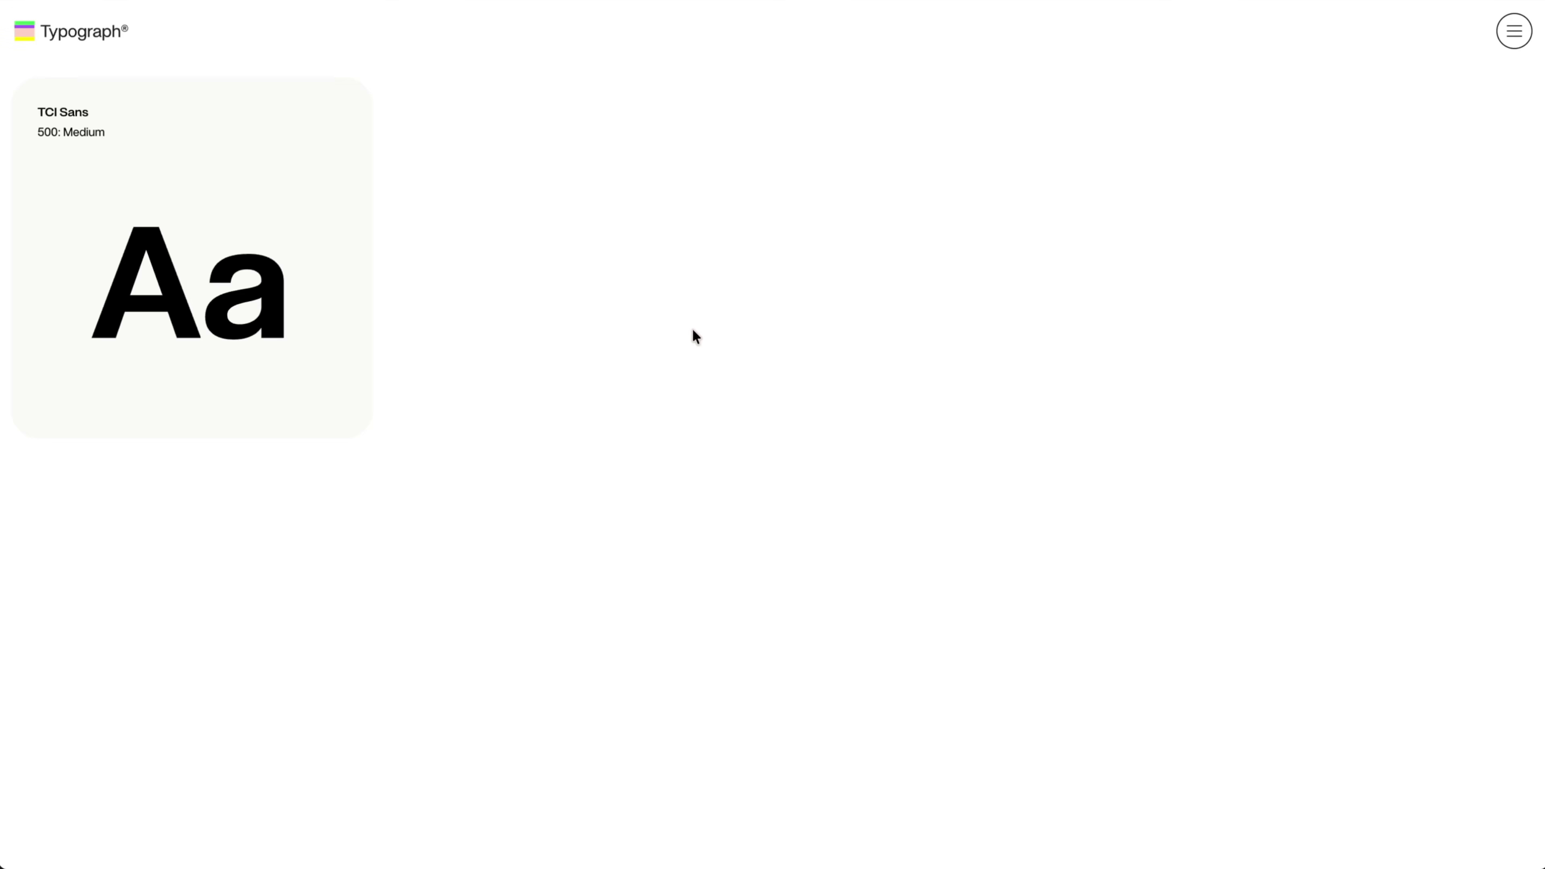
mouse_move(192, 313)
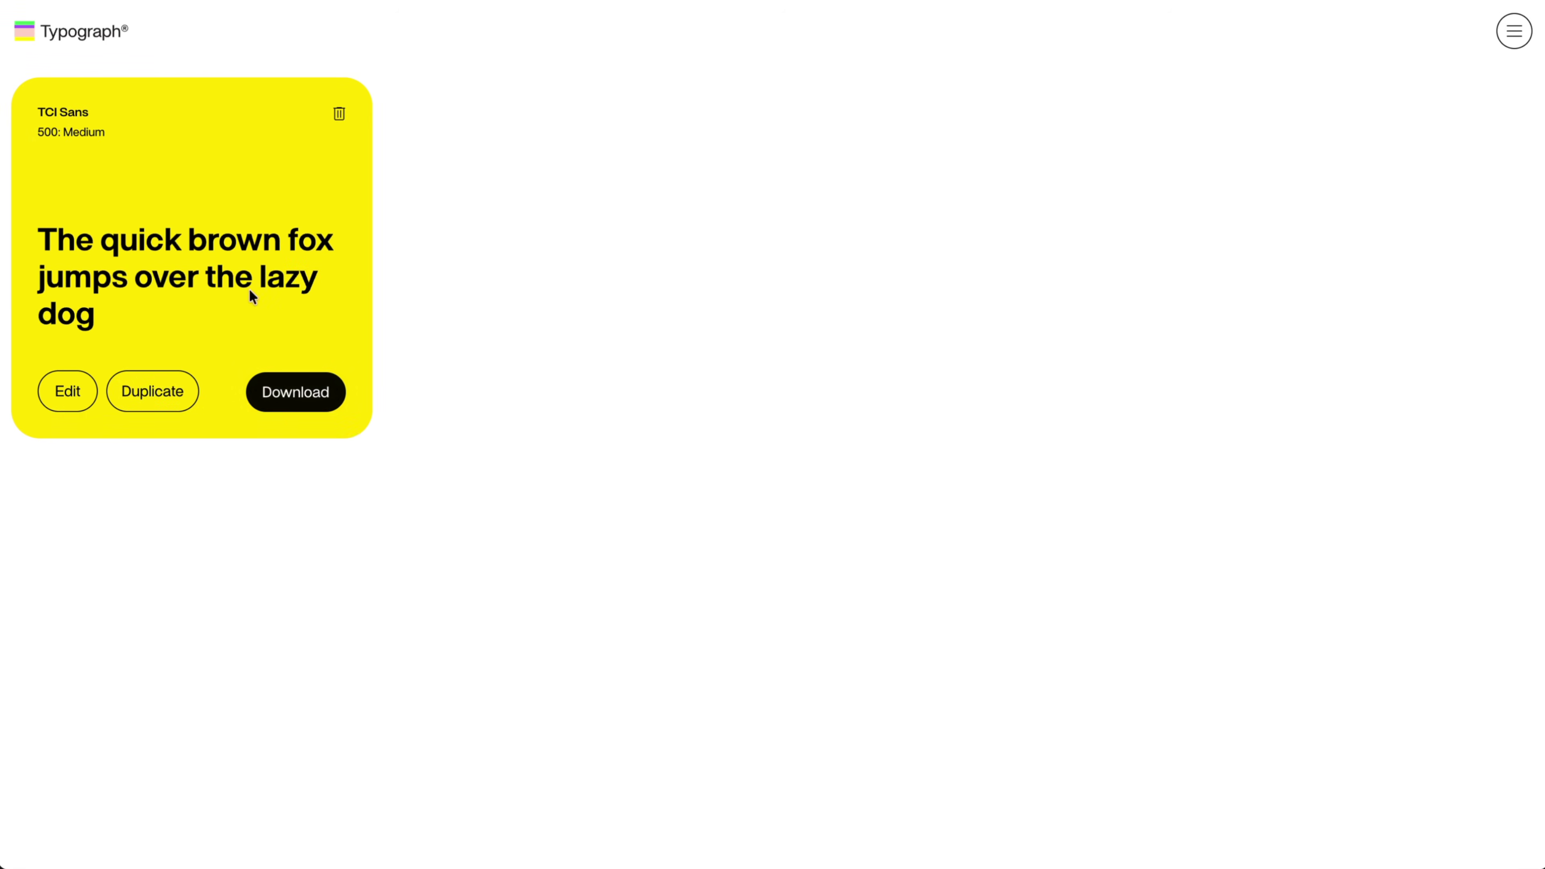
click(296, 405)
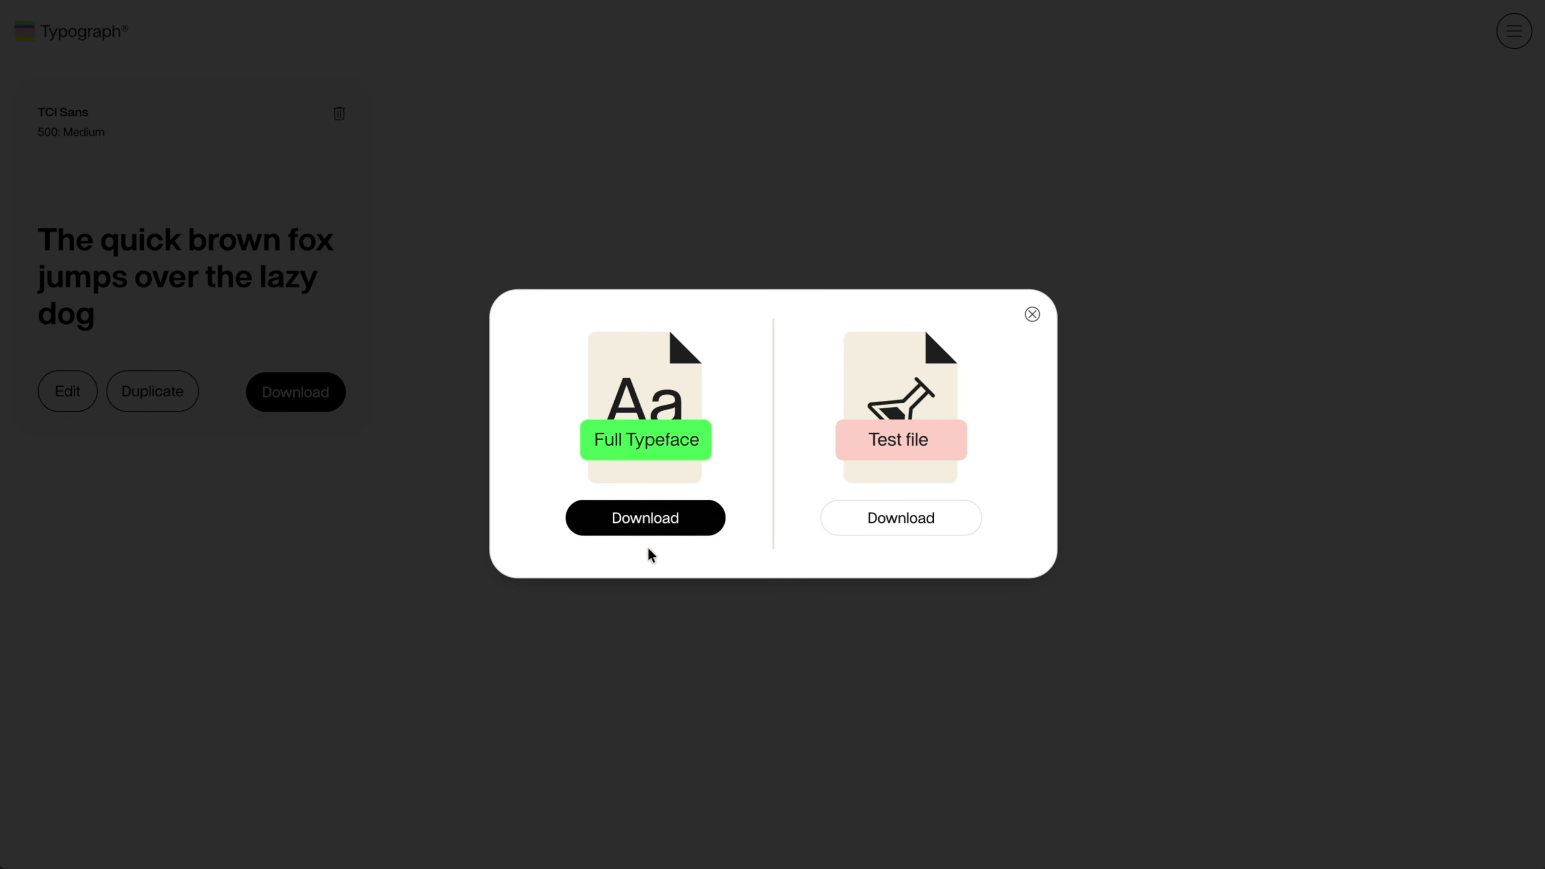
click(645, 524)
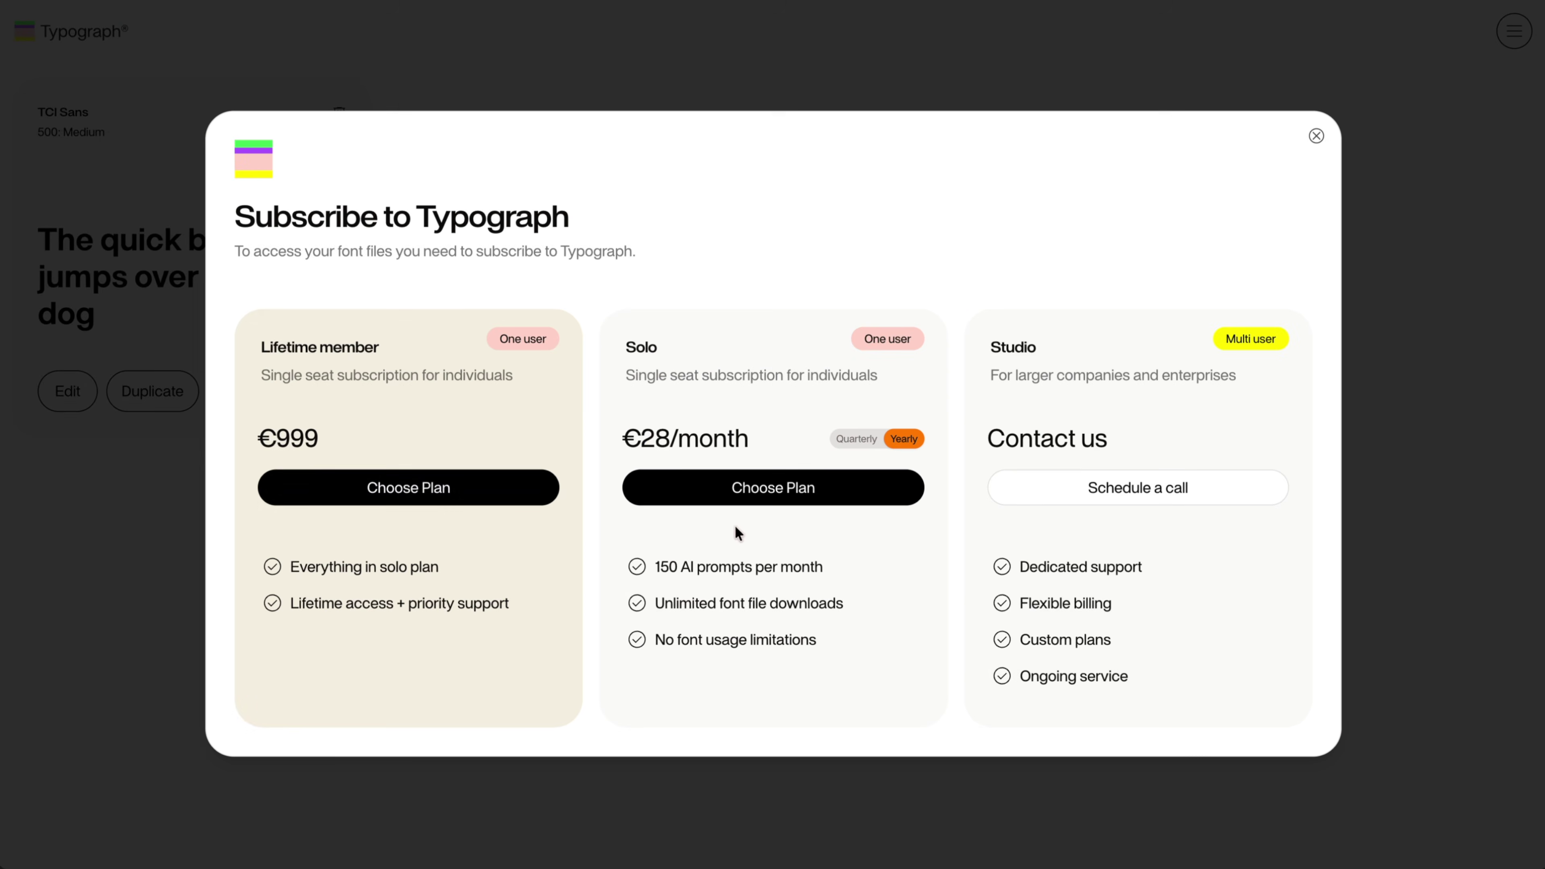
Examine the Solo plan's price, font download allowance and usage limits, then close the subscription offer.
drag(621, 342, 721, 415)
click(727, 424)
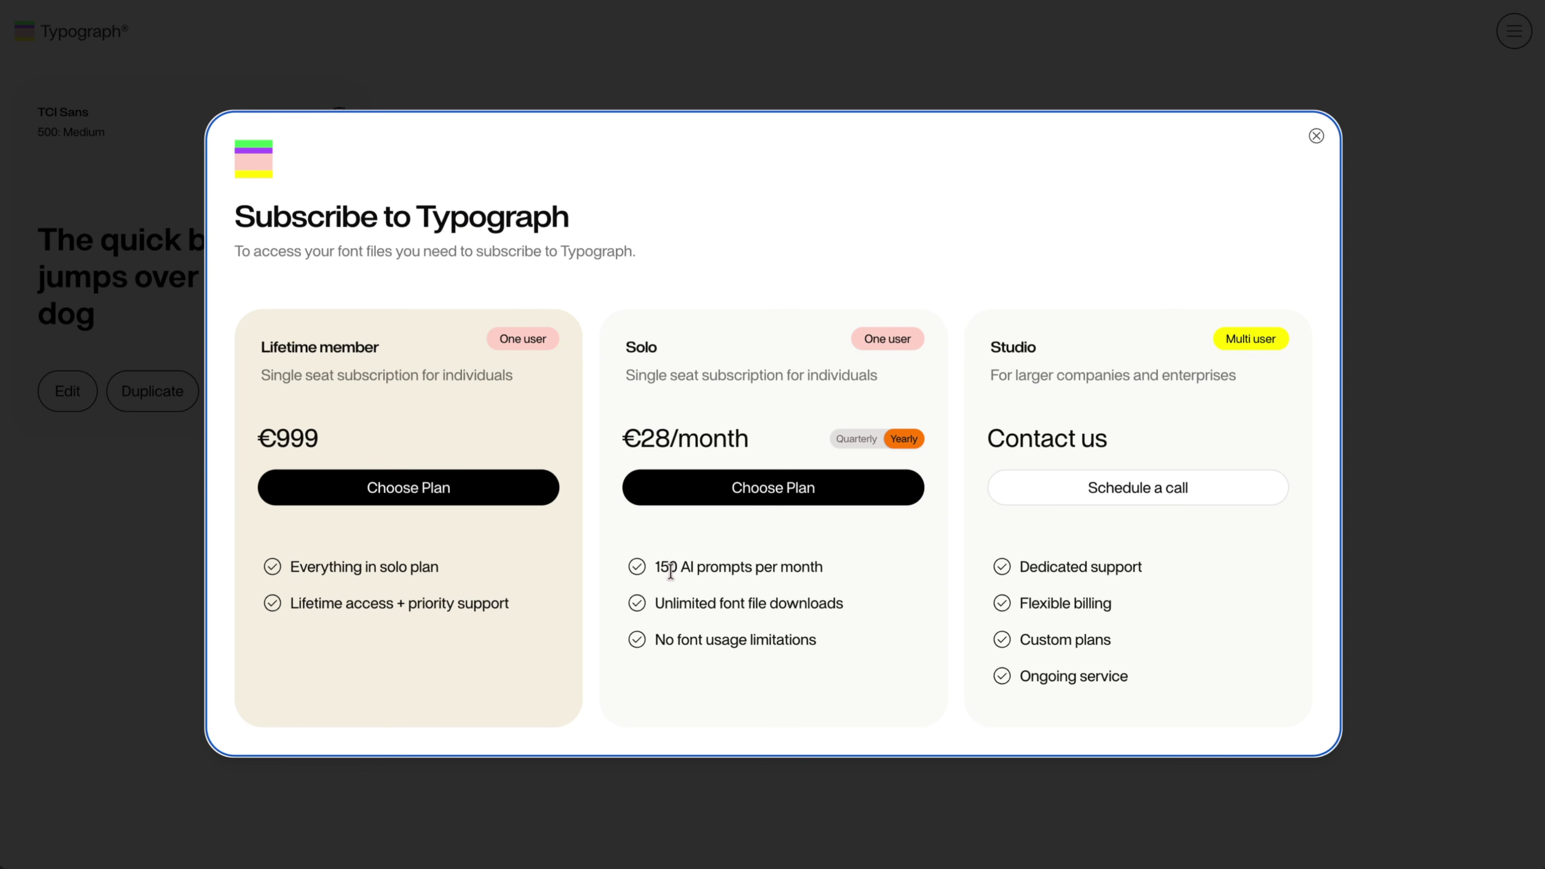
drag(653, 604, 874, 616)
click(874, 617)
drag(672, 638, 817, 639)
click(817, 639)
drag(660, 640, 850, 646)
click(850, 646)
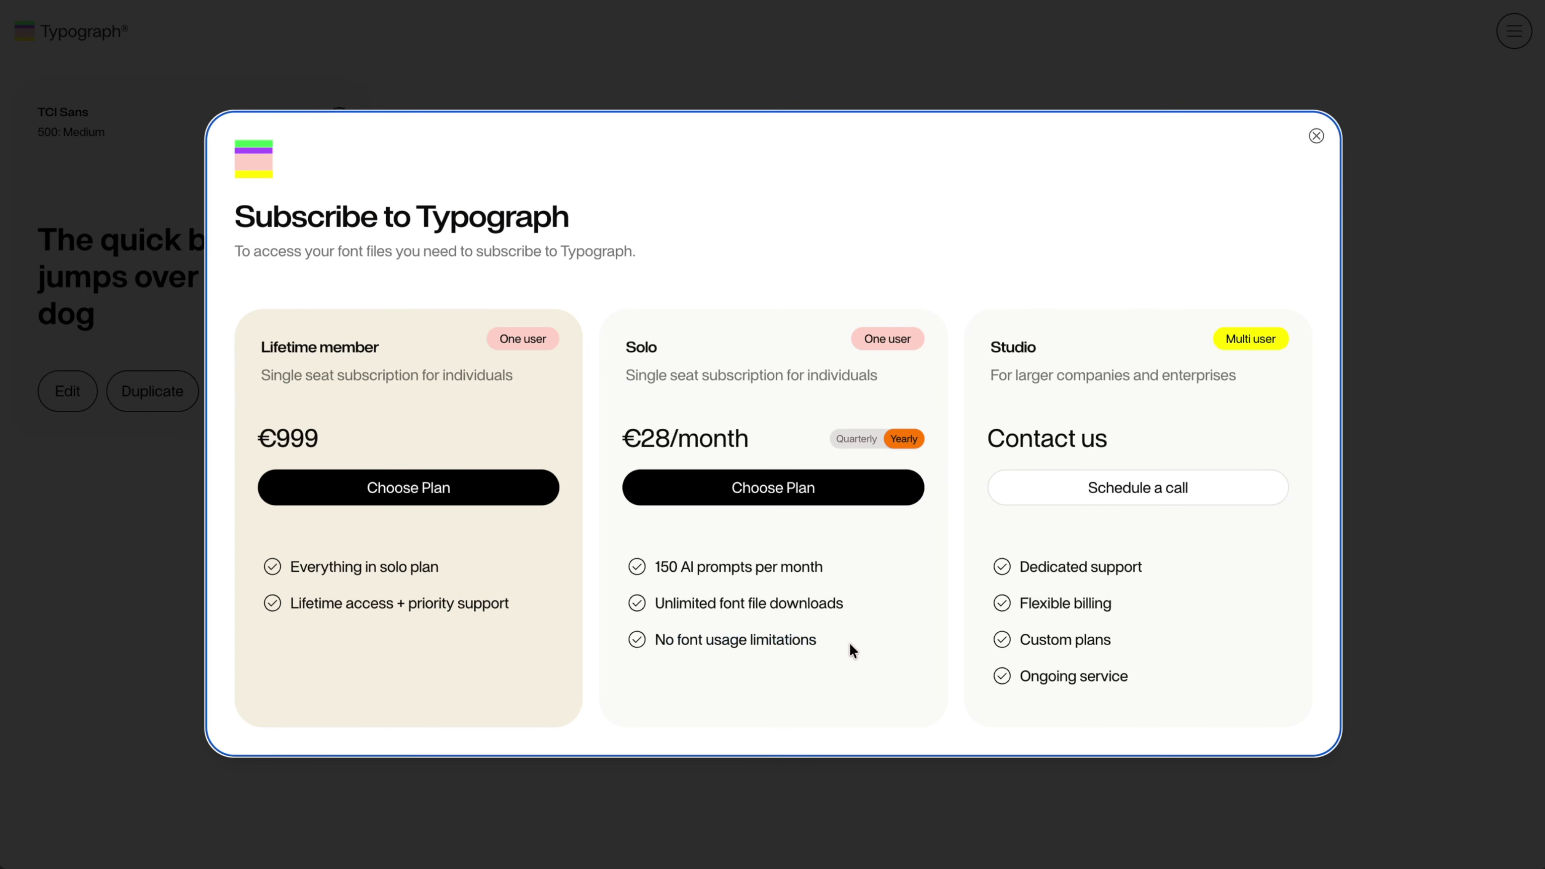
click(1317, 135)
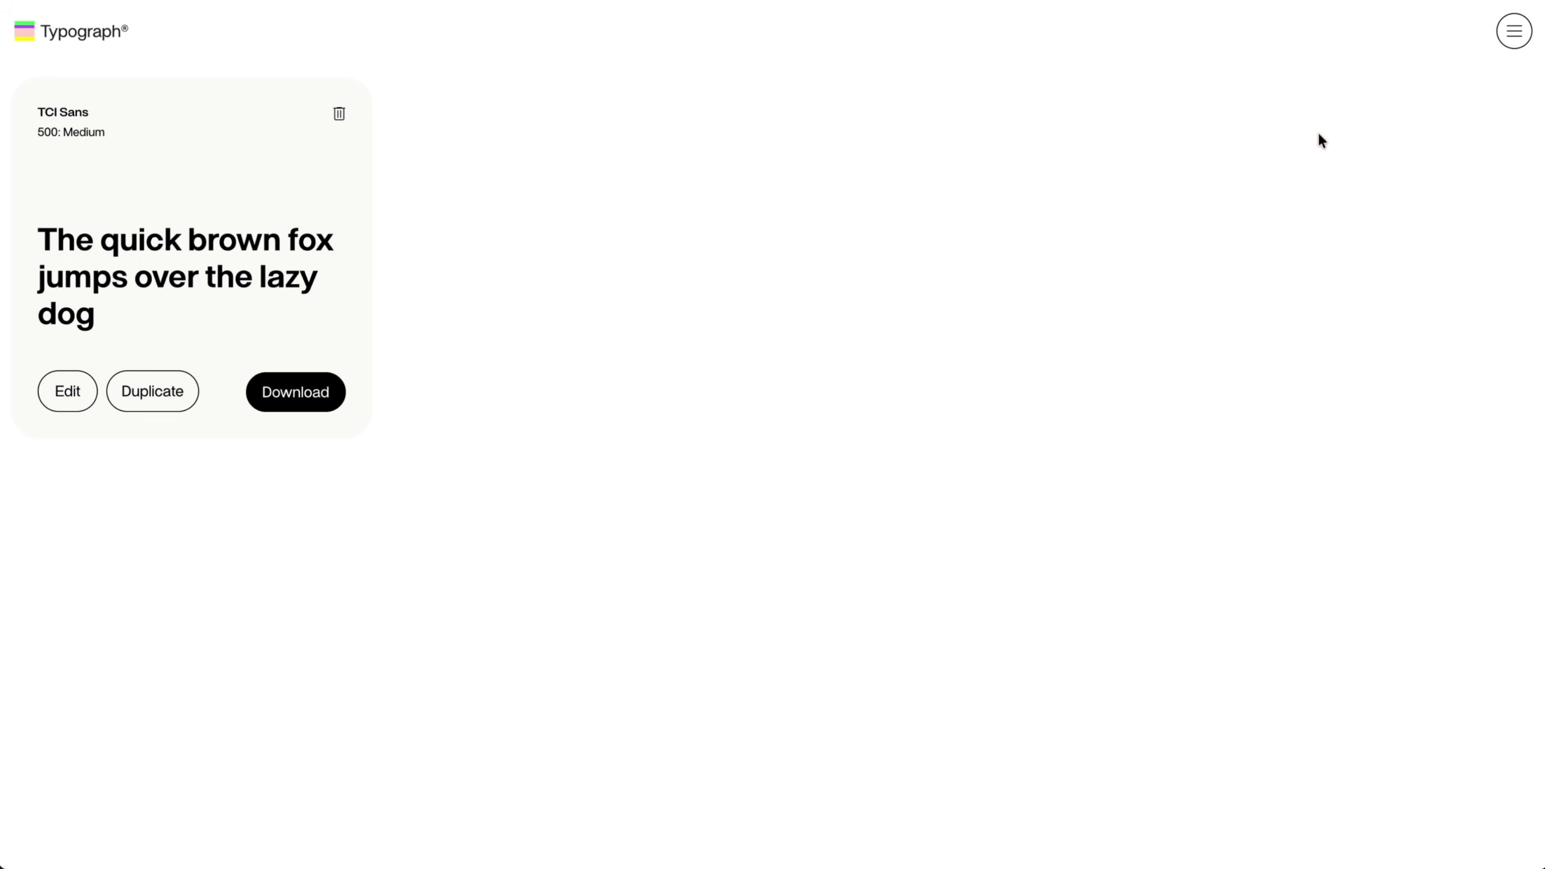
Download the test file of TCI Sans in TTF and OTF formats.
click(291, 395)
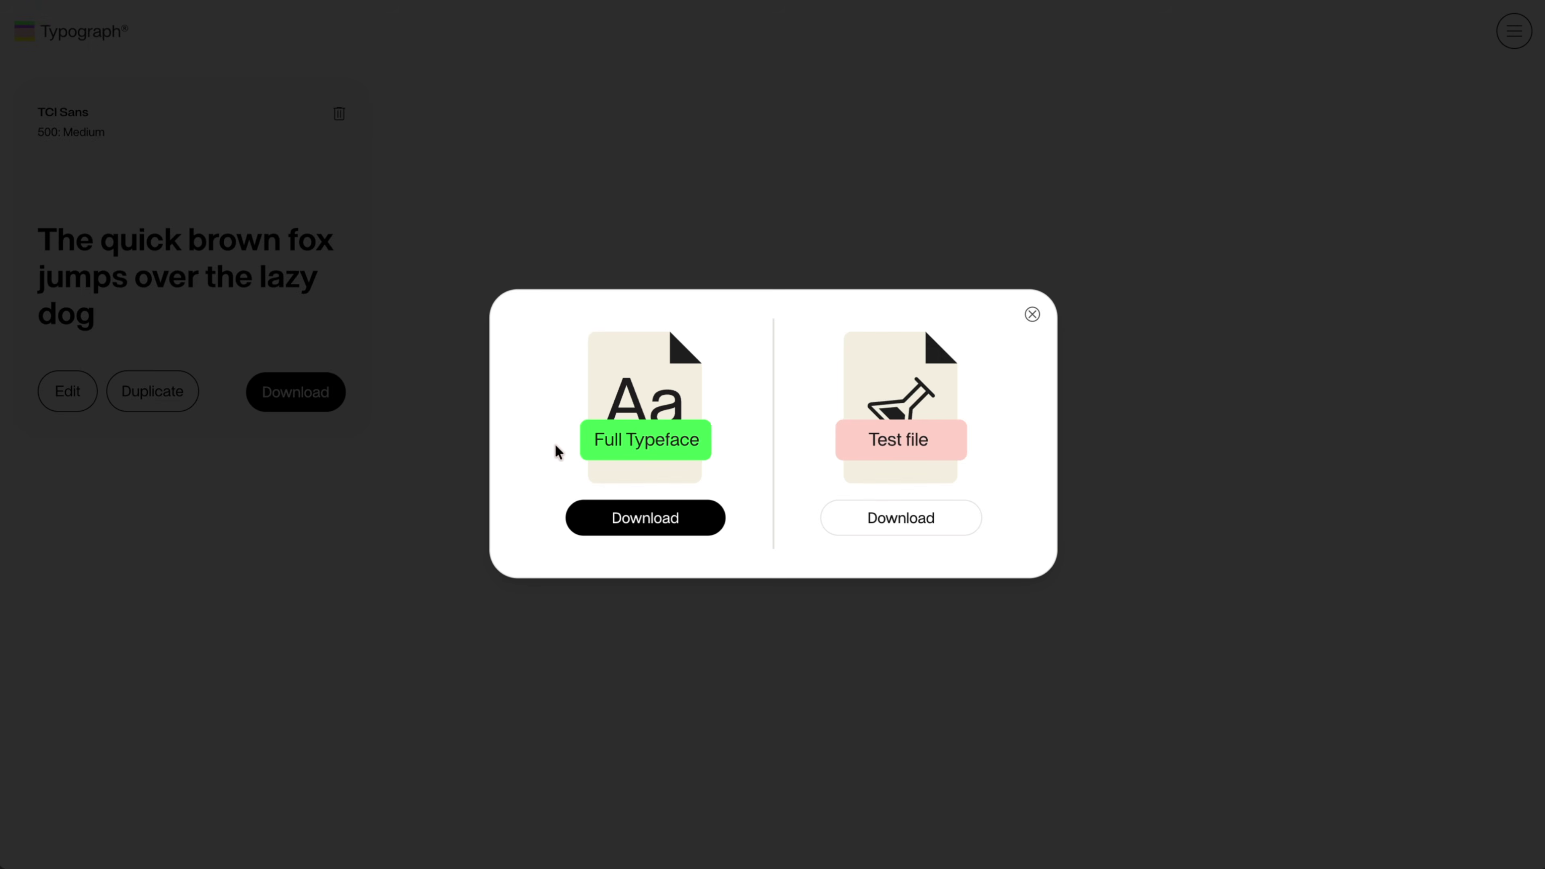
click(928, 524)
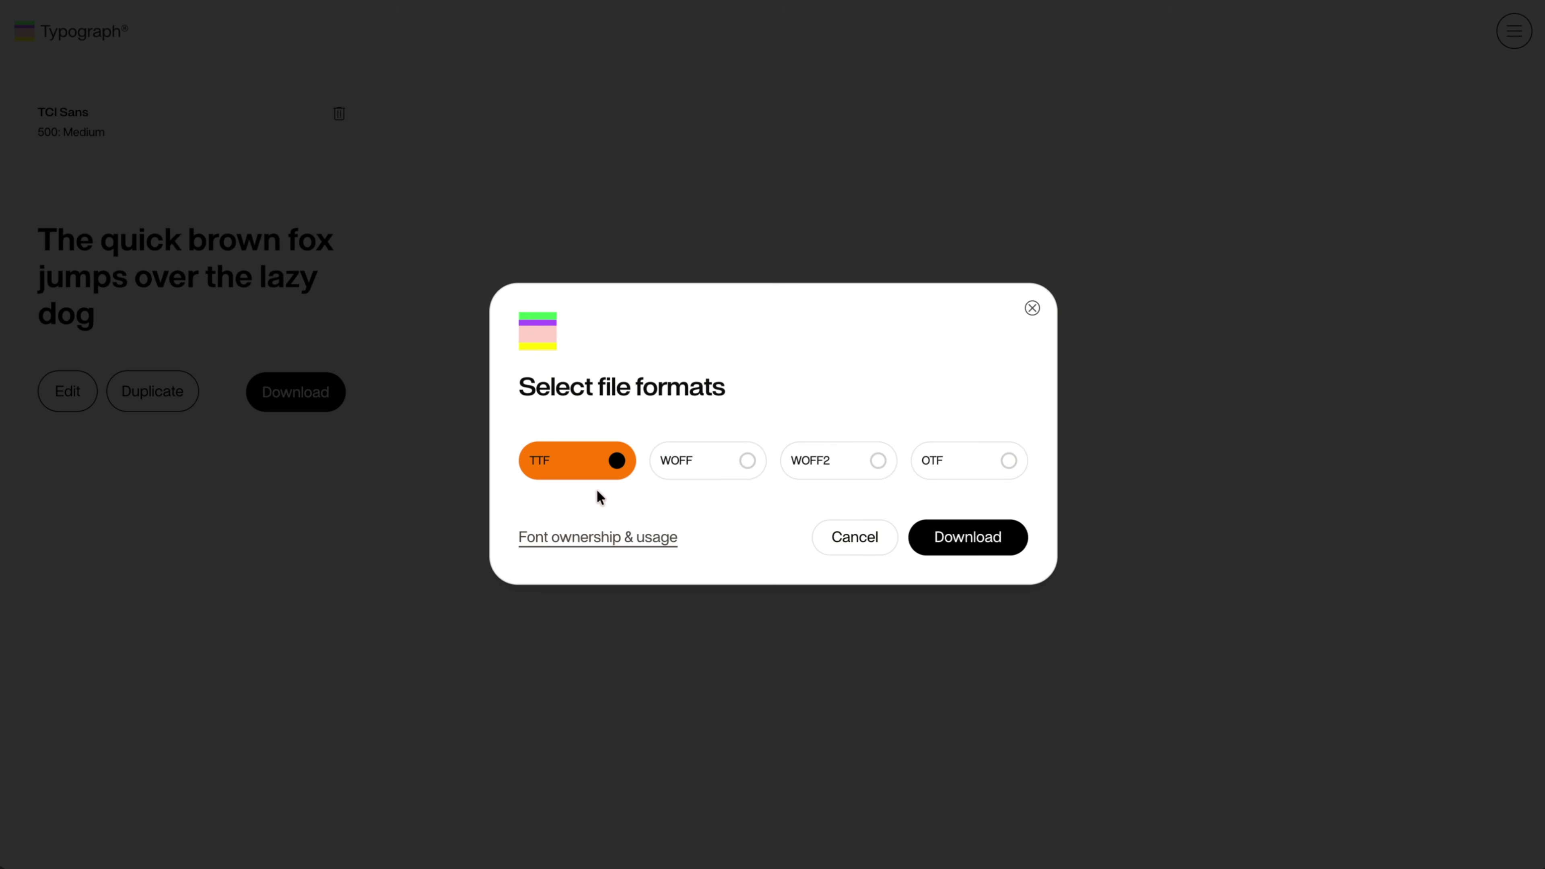
click(963, 454)
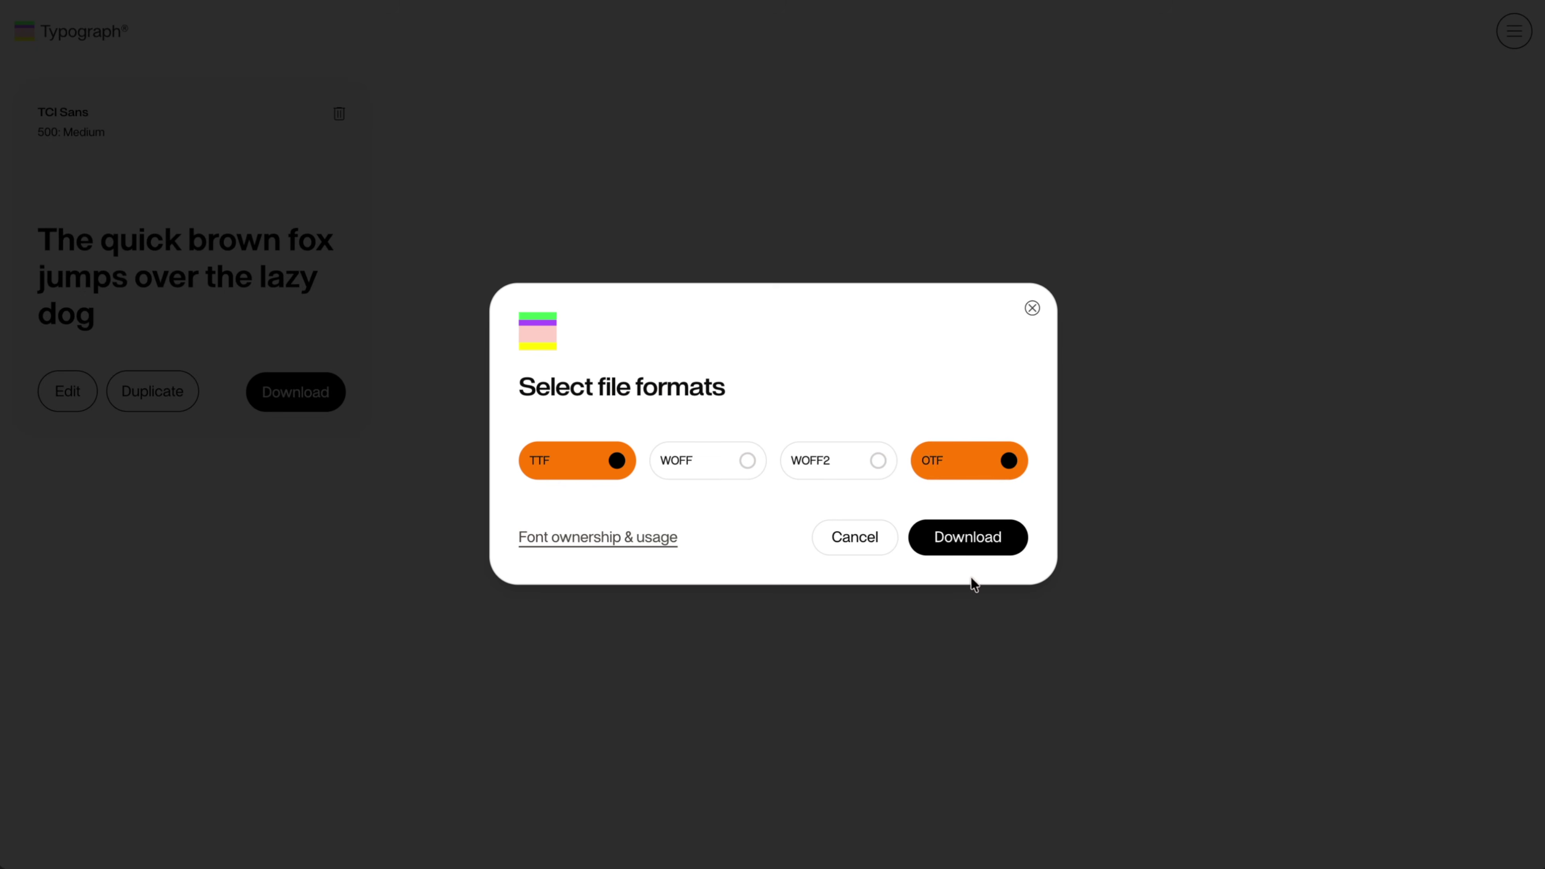
click(973, 543)
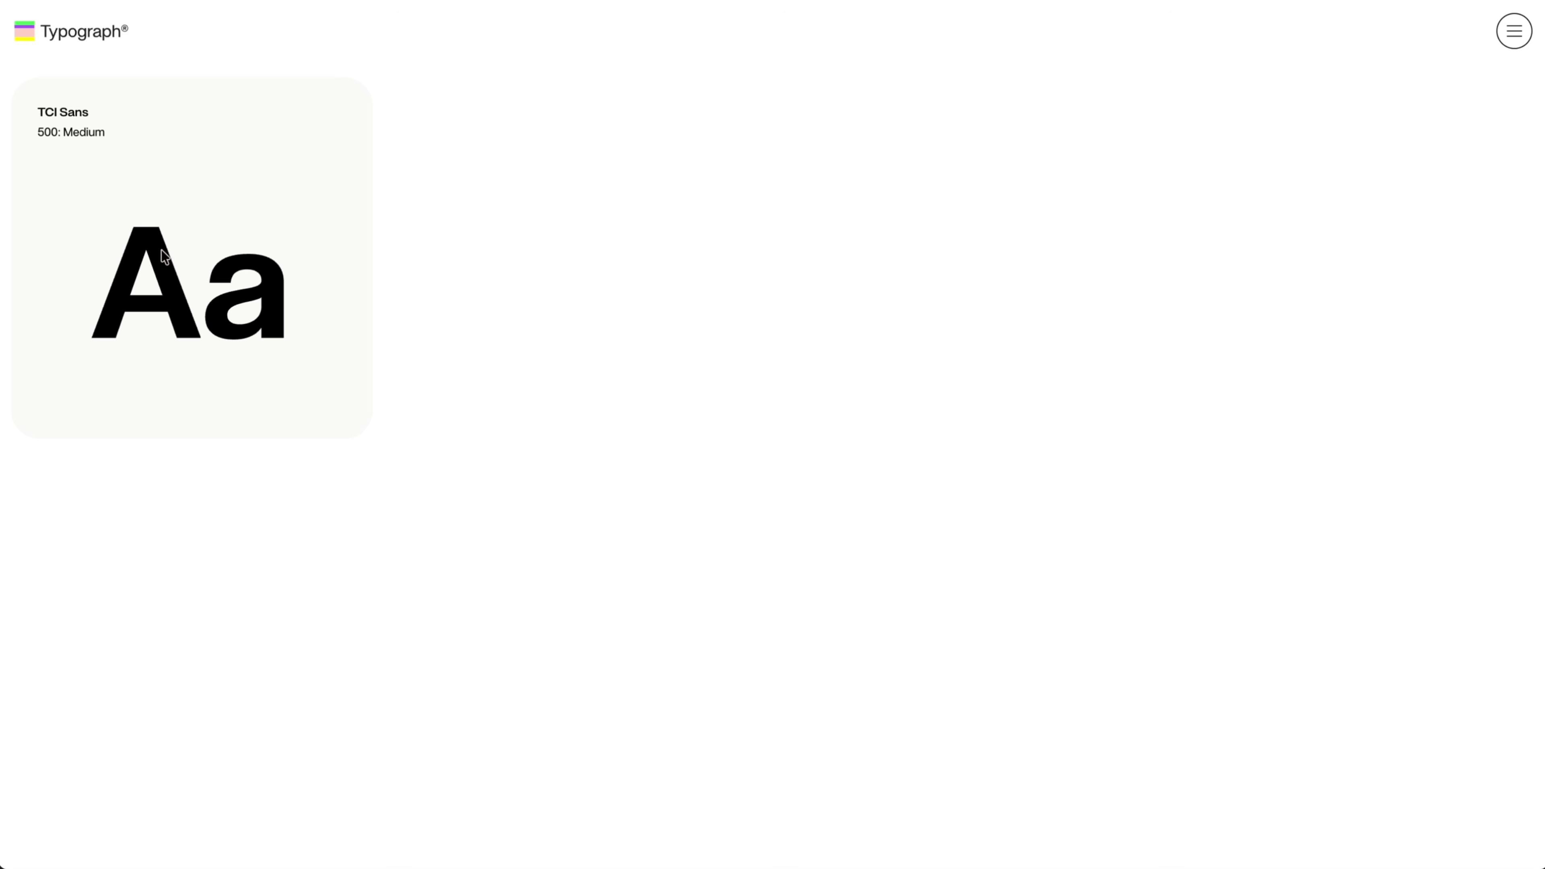
mouse_move(220, 227)
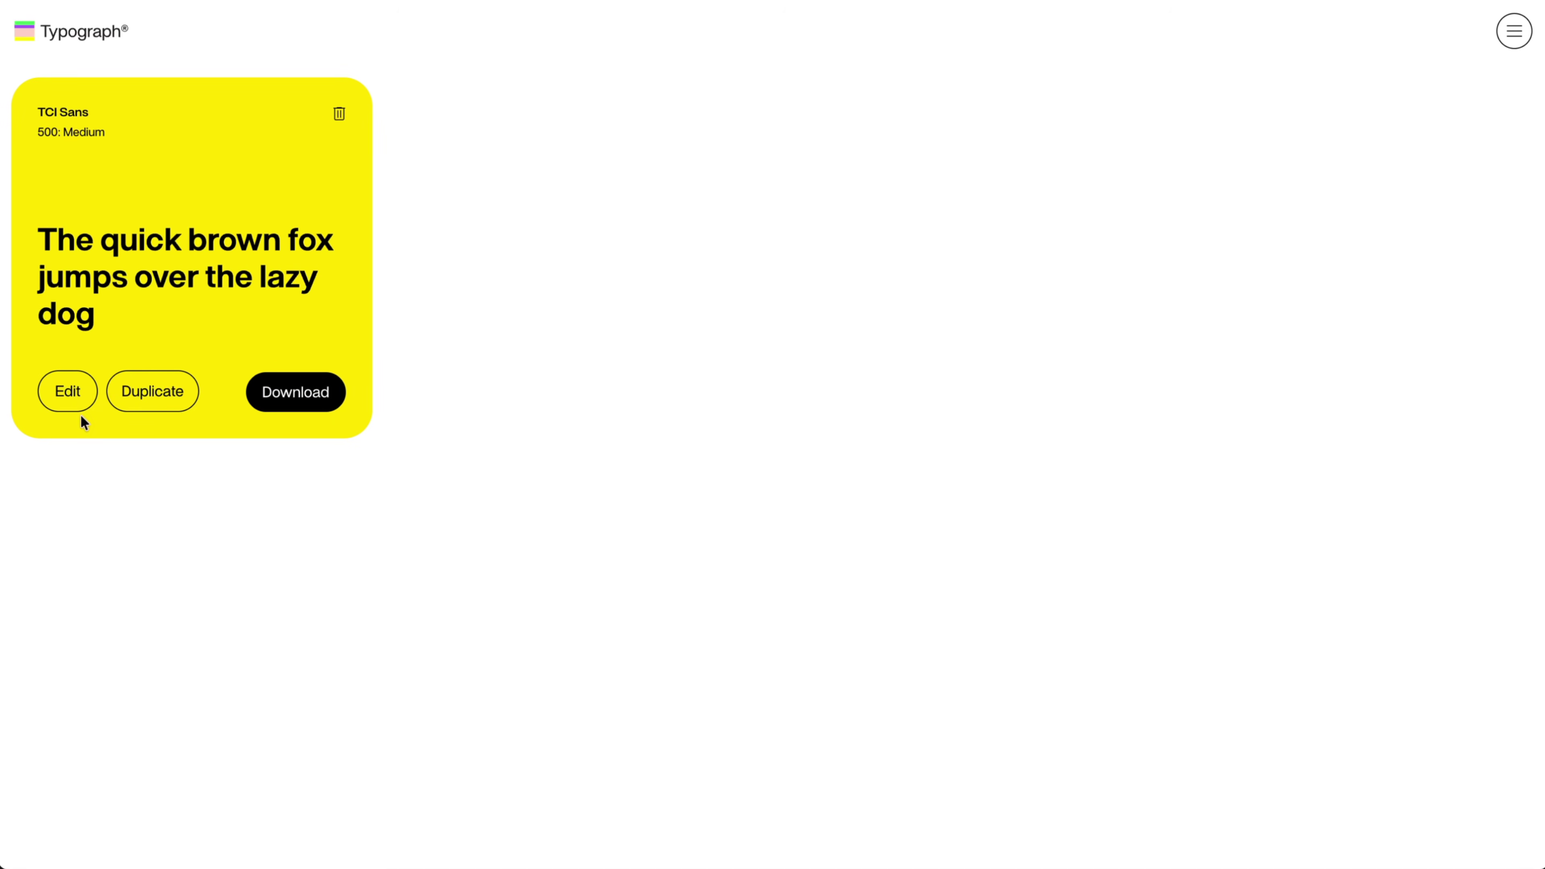